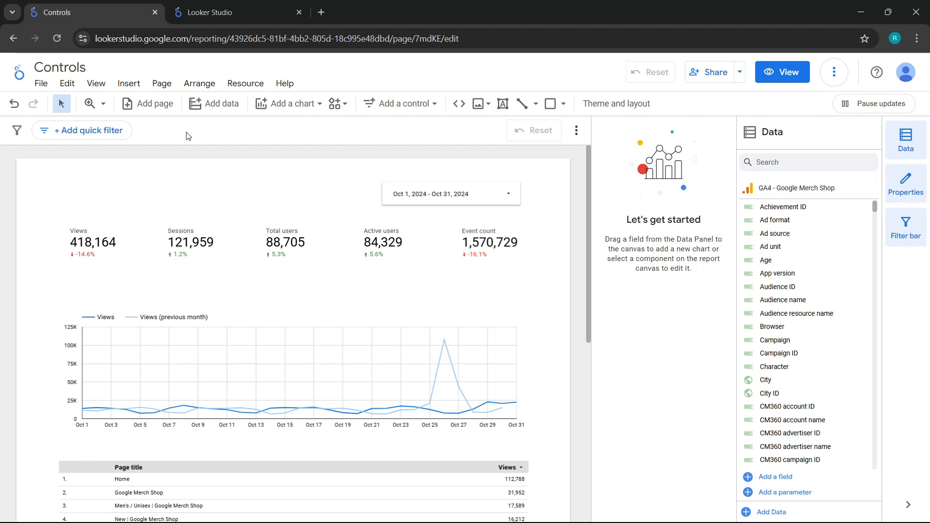
Duplicate the current report page and open the copy from the list of report pages.
{"action": "left_click", "coordinate": [155, 85]}
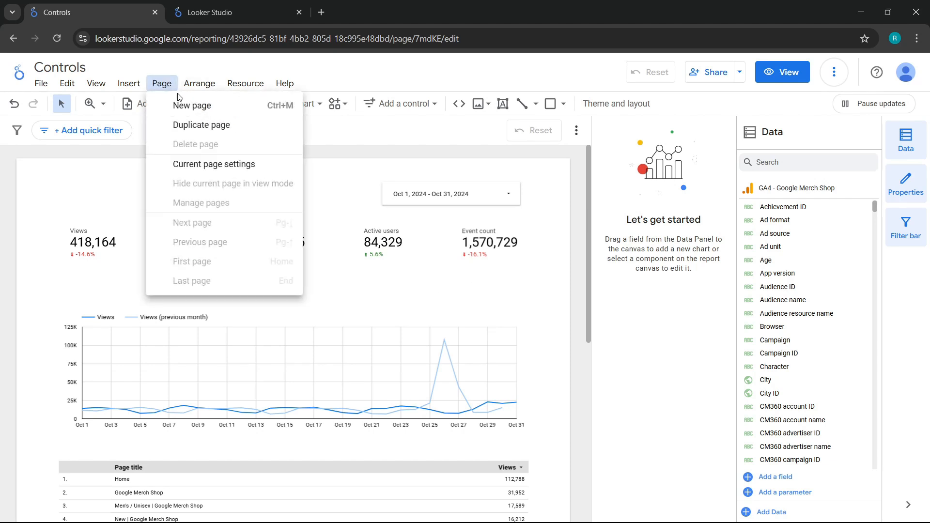
{"action": "left_click", "coordinate": [197, 125]}
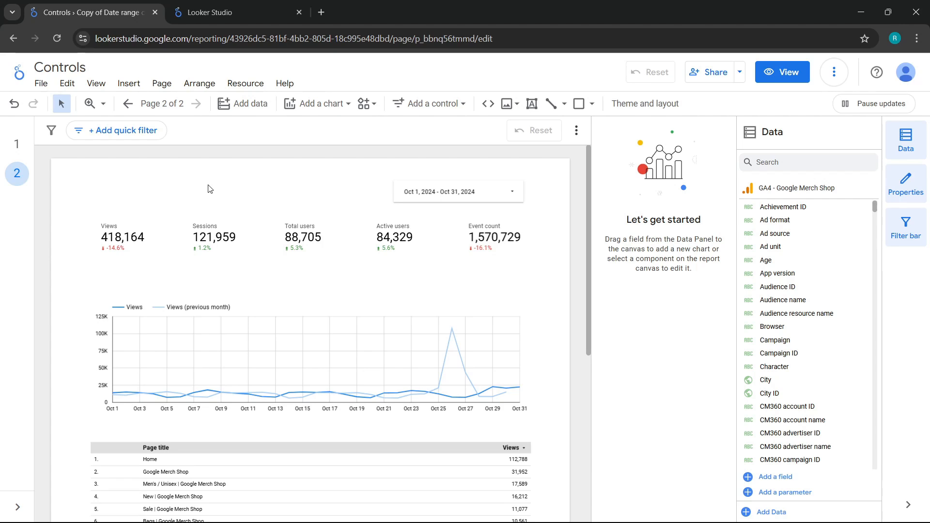
{"action": "left_click", "coordinate": [161, 108]}
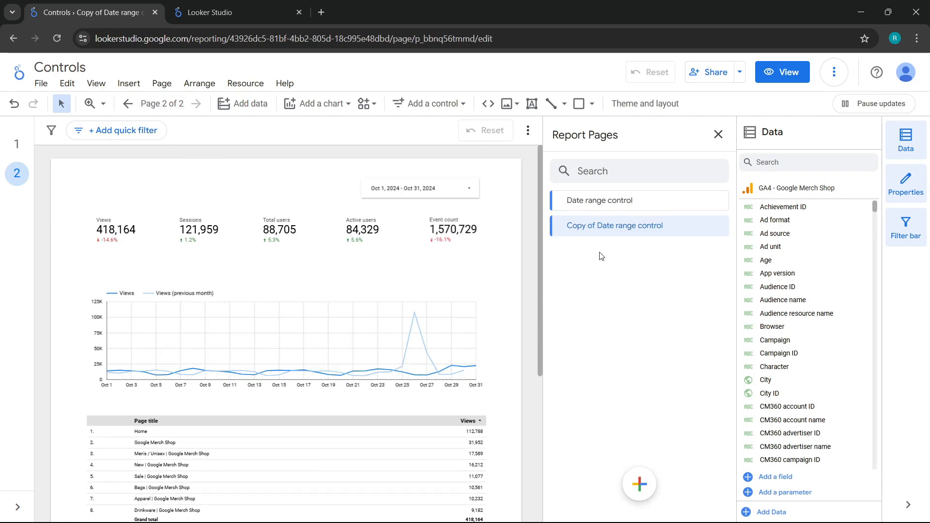
{"action": "left_click", "coordinate": [630, 202]}
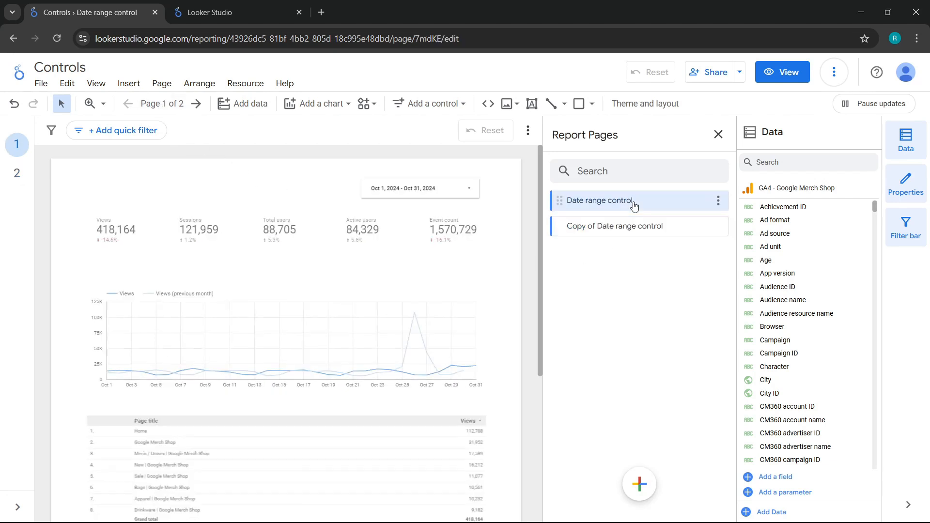
{"action": "left_click", "coordinate": [611, 227]}
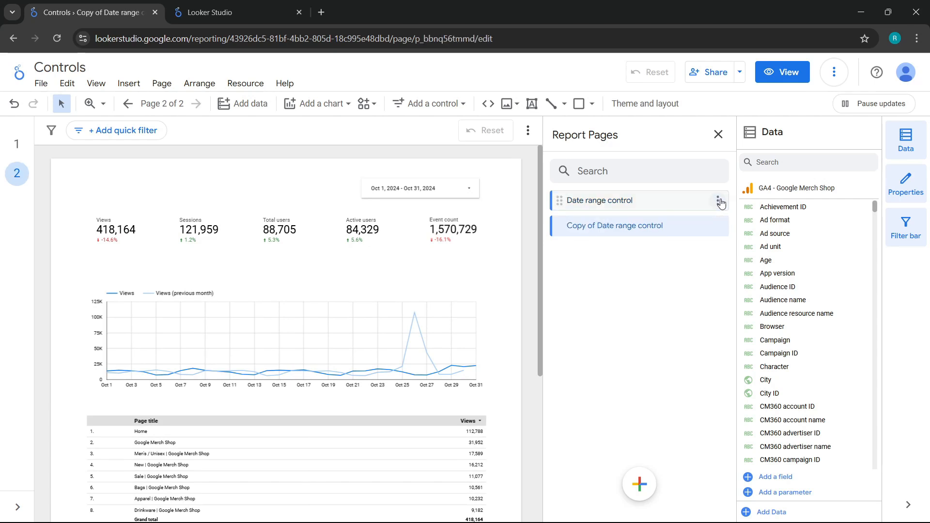
Rename the copied report page as "Drop down list" and close the list of report pages.
{"action": "left_click", "coordinate": [718, 201]}
{"action": "left_click", "coordinate": [645, 264]}
{"action": "left_click", "coordinate": [718, 228]}
{"action": "left_click", "coordinate": [687, 245]}
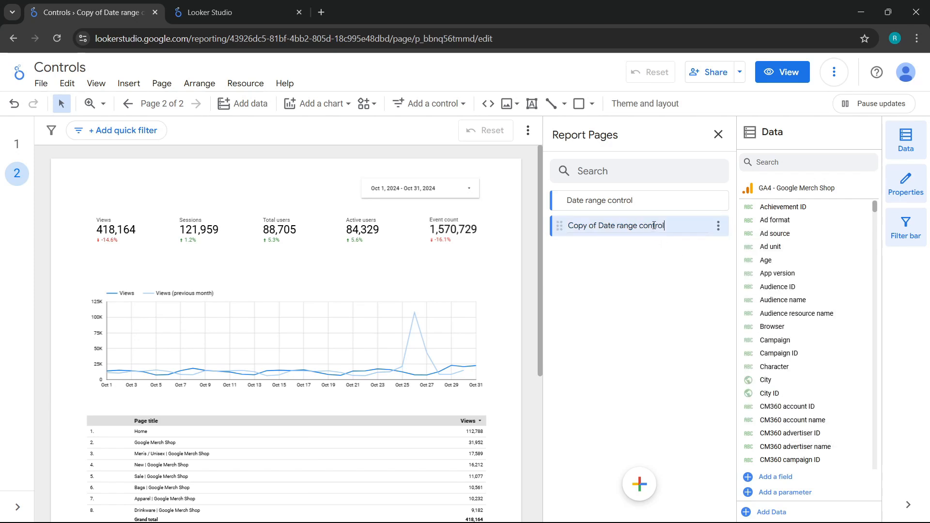
{"action": "left_click_drag", "start_coordinate": [664, 226], "coordinate": [553, 226]}
{"action": "type", "text": "D"}
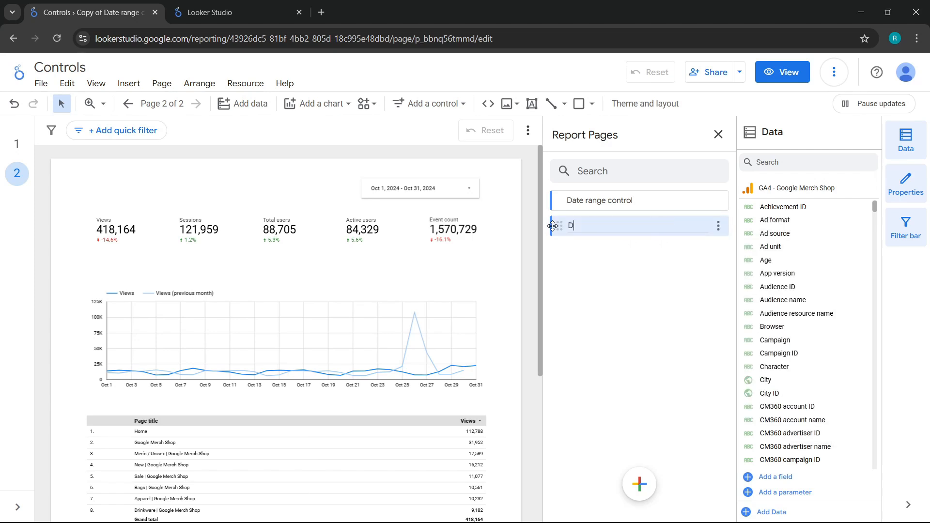
{"action": "type", "text": "rop down list"}
{"action": "key", "text": "Return"}
{"action": "left_click", "coordinate": [514, 249]}
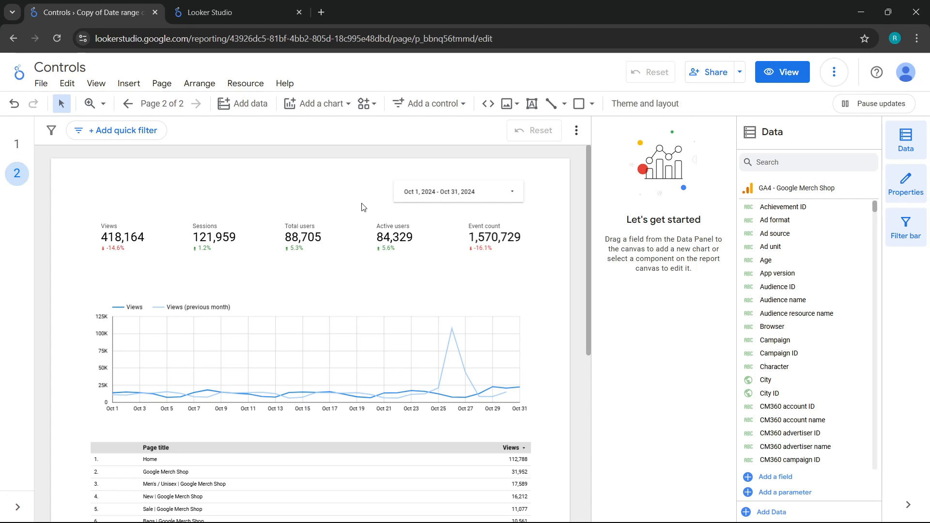
Add a drop-down list control above the Views scorecard and inspect its default list of values.
{"action": "left_click", "coordinate": [441, 110]}
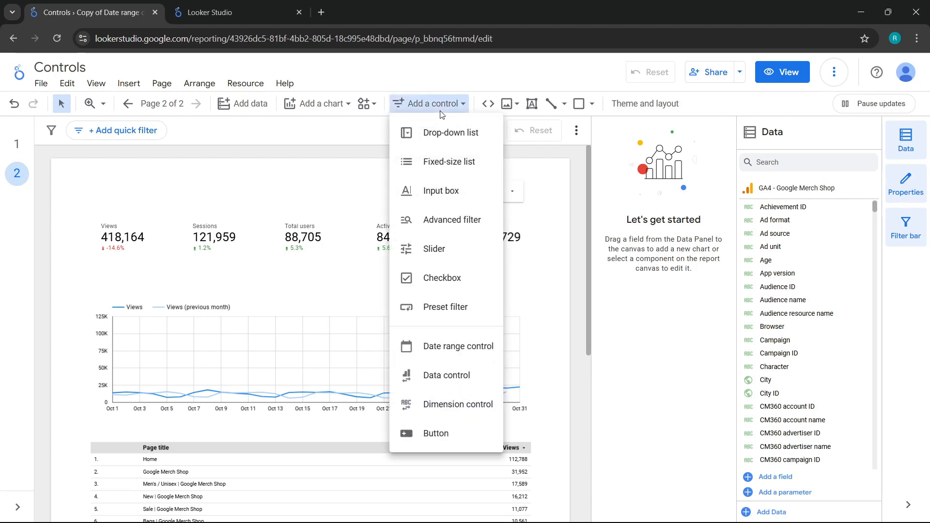
{"action": "left_click", "coordinate": [421, 133]}
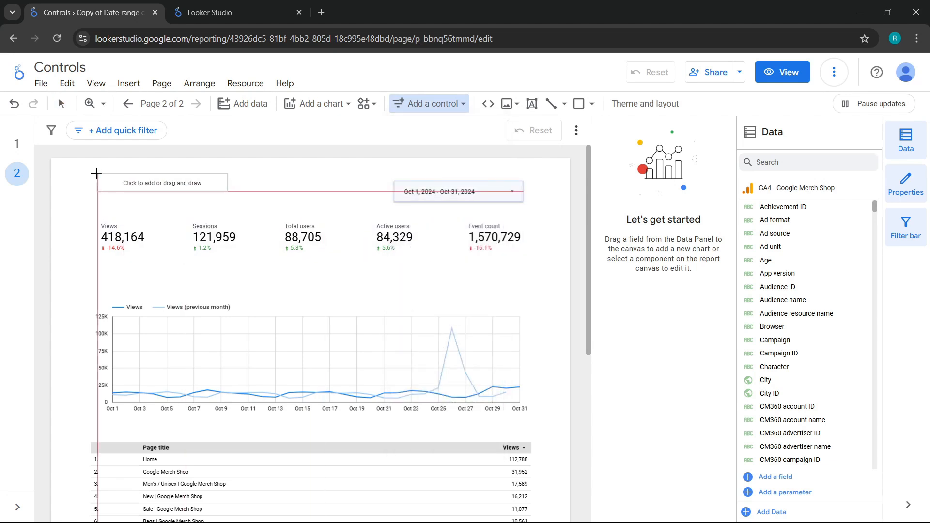
{"action": "left_click", "coordinate": [97, 180]}
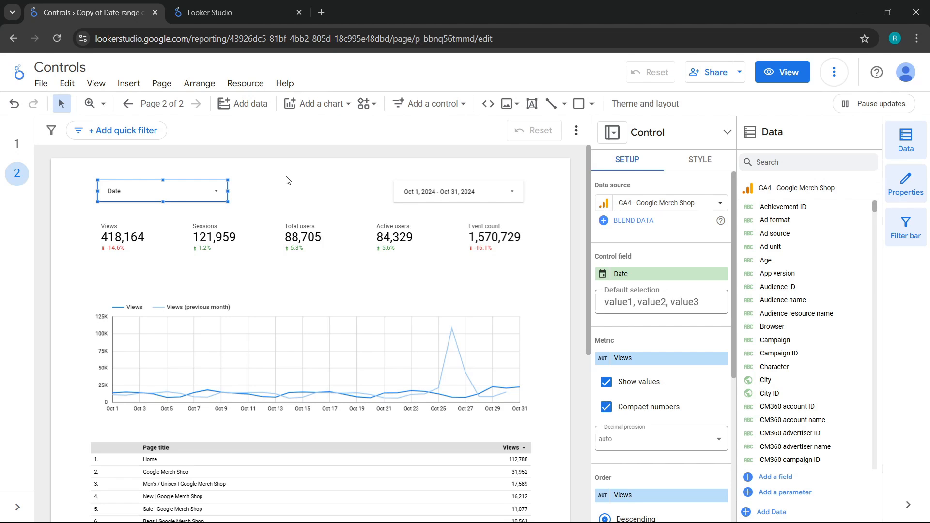
{"action": "left_click", "coordinate": [212, 201]}
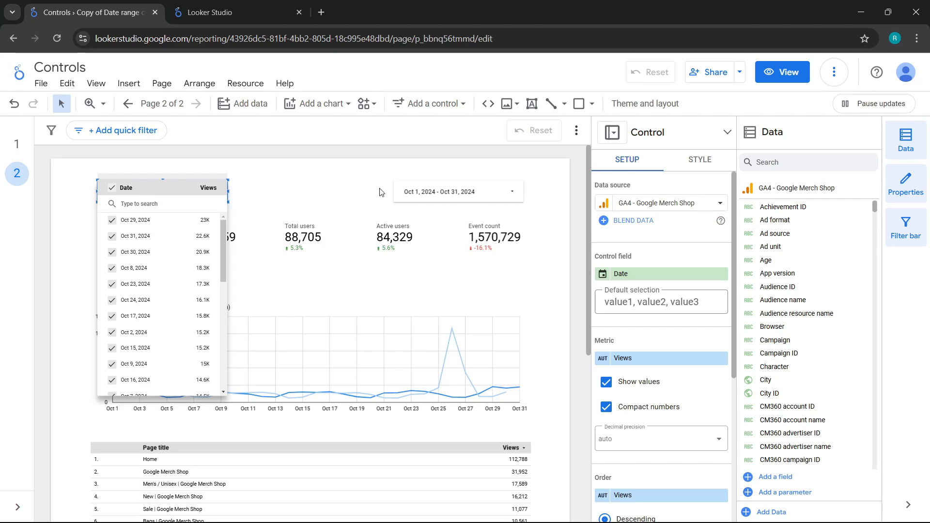
{"action": "left_click", "coordinate": [302, 198]}
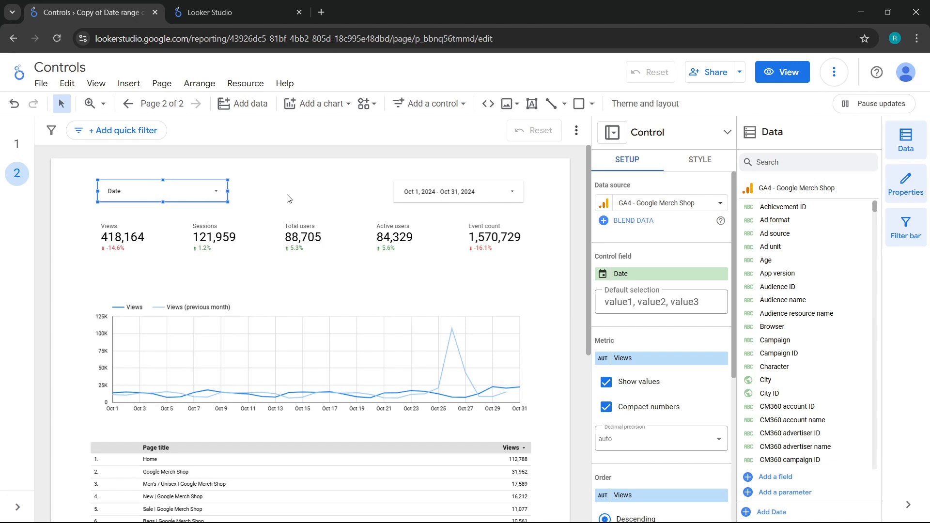
Set the drop-down list's control field to Country.
{"action": "left_click", "coordinate": [647, 272]}
{"action": "type", "text": "country"}
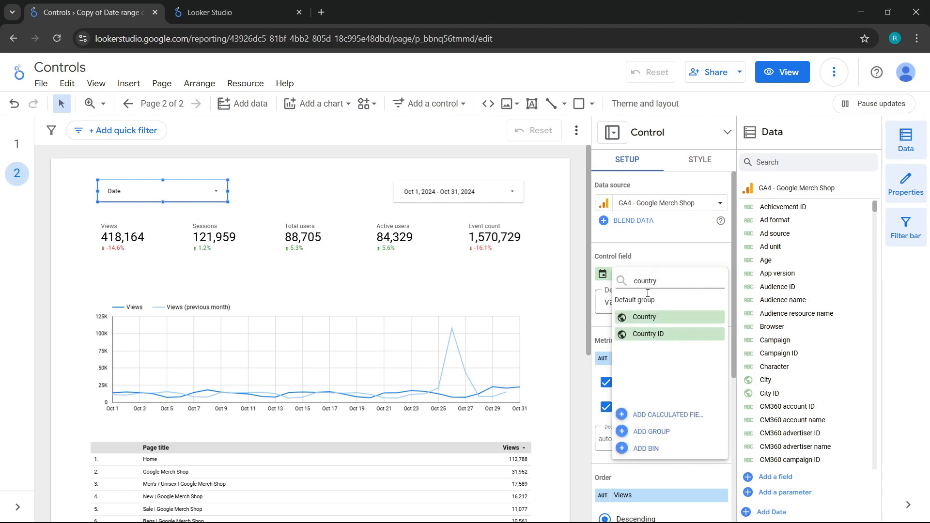
{"action": "left_click", "coordinate": [643, 322]}
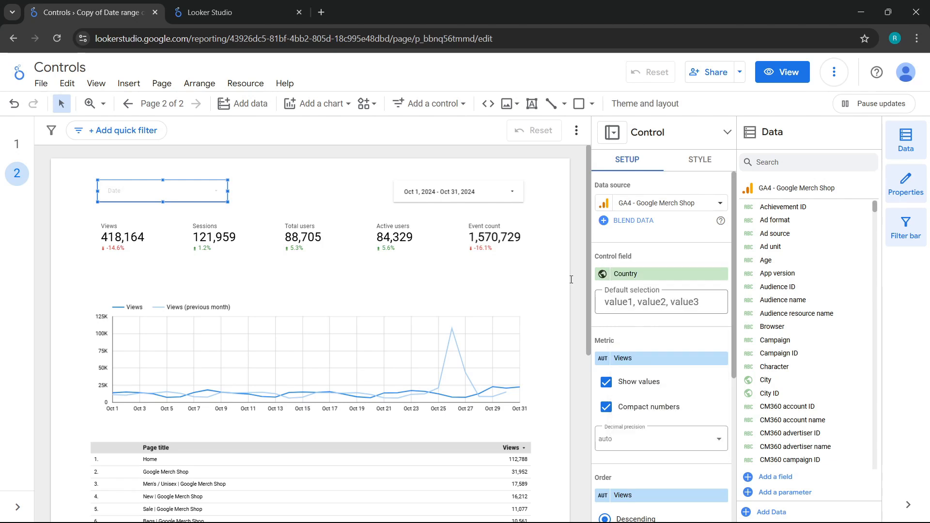
Filter the report to India only with the Country drop-down list and check the charts and map.
{"action": "left_click", "coordinate": [209, 195]}
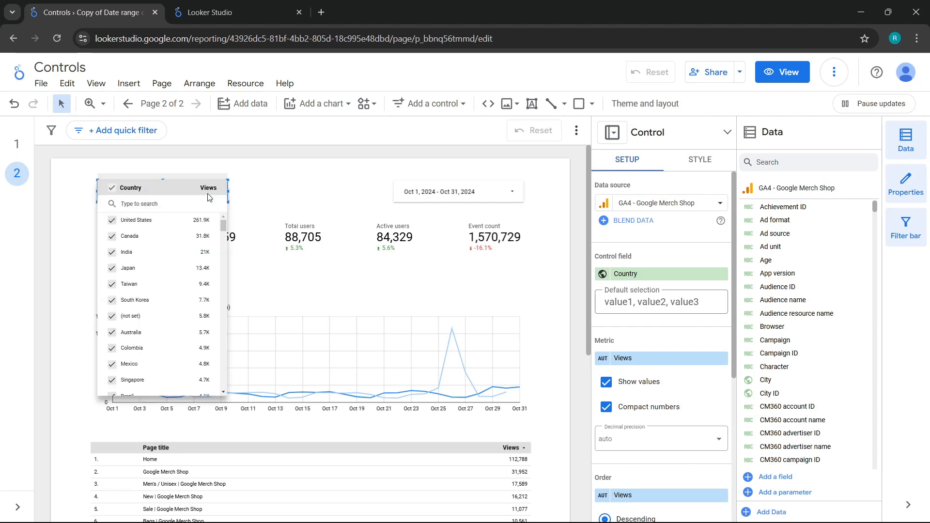
{"action": "left_click", "coordinate": [195, 253]}
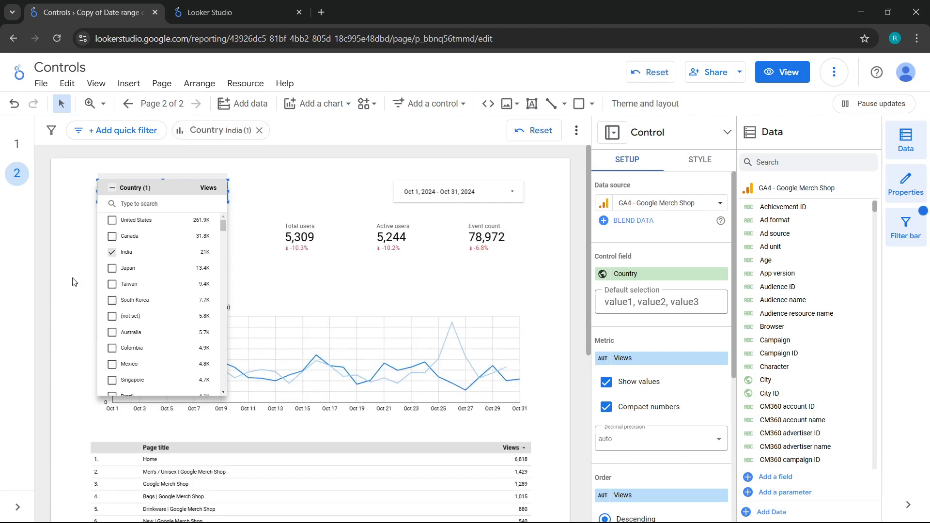
{"action": "scroll", "coordinate": [73, 282], "scroll_direction": "down", "scroll_amount": 6}
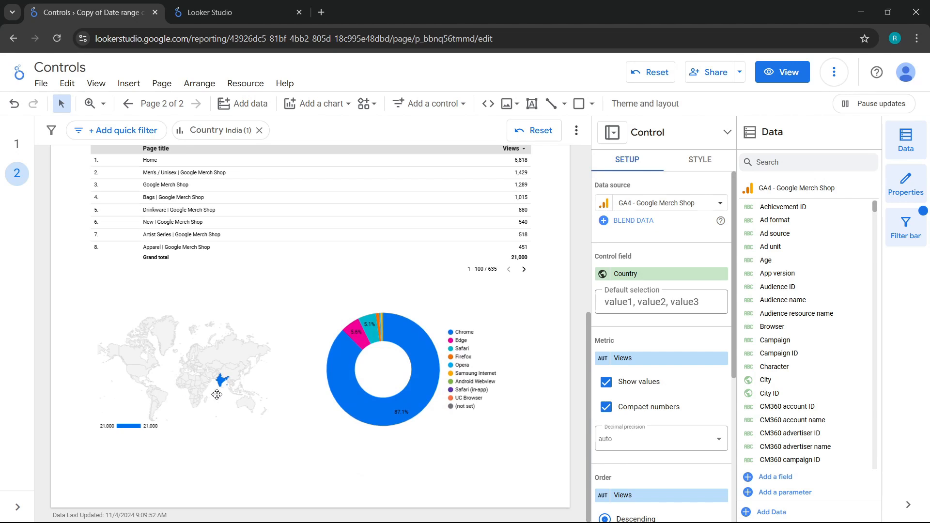
{"action": "mouse_move", "coordinate": [220, 379]}
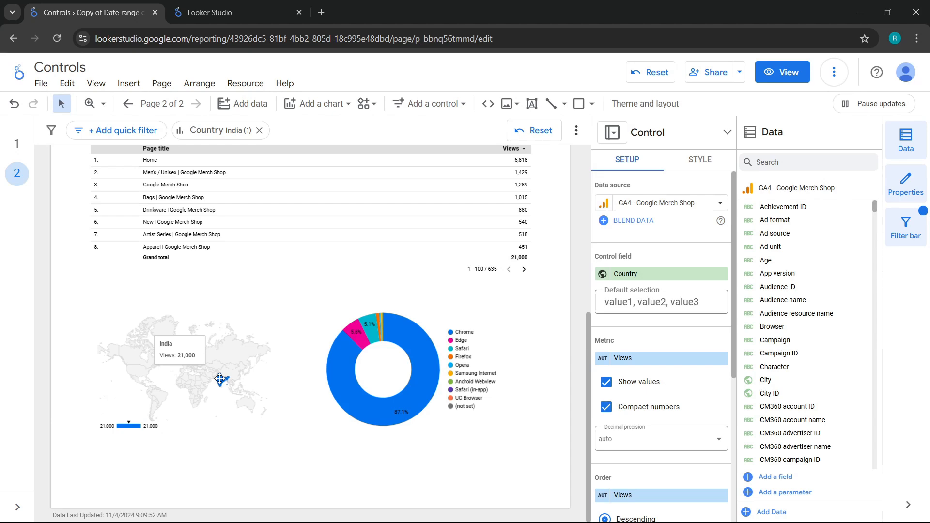
{"action": "scroll", "coordinate": [71, 318], "scroll_direction": "up", "scroll_amount": 6}
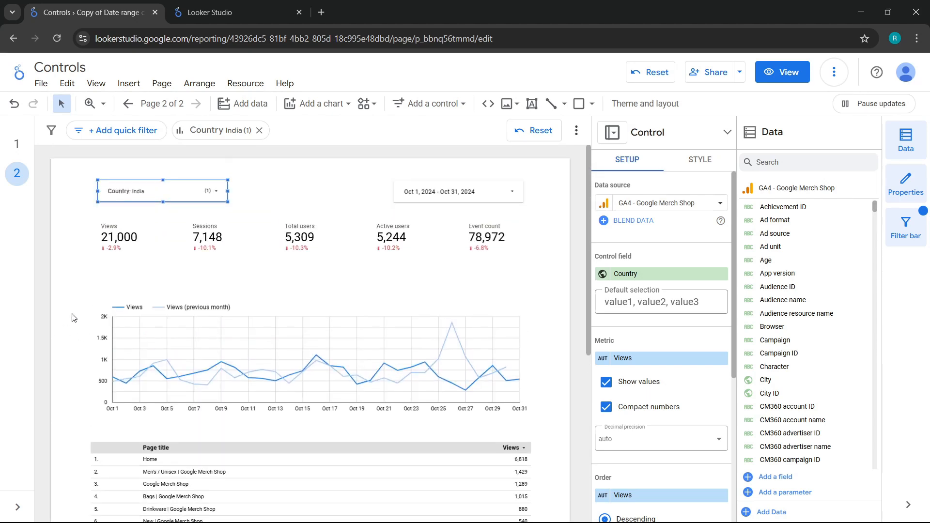
Add South Korea, Japan and Colombia to the country filter and check the charts and map.
{"action": "left_click", "coordinate": [194, 199]}
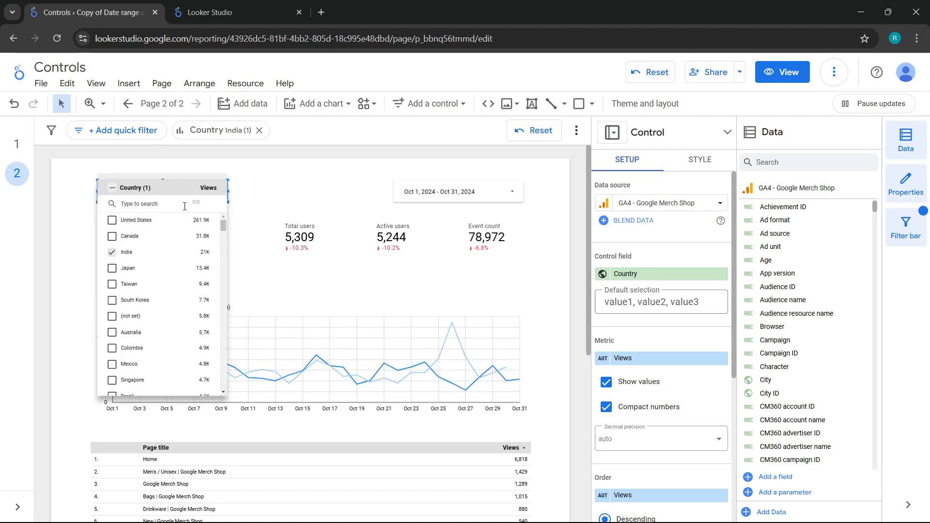
{"action": "left_click", "coordinate": [113, 302]}
{"action": "left_click", "coordinate": [111, 268]}
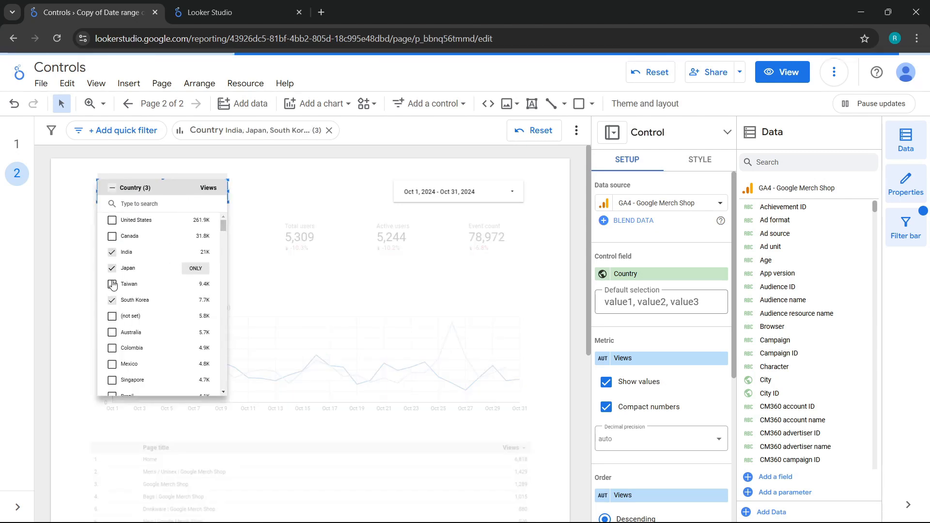
{"action": "left_click", "coordinate": [112, 348]}
{"action": "left_click", "coordinate": [86, 325]}
{"action": "scroll", "coordinate": [89, 329], "scroll_direction": "down", "scroll_amount": 1}
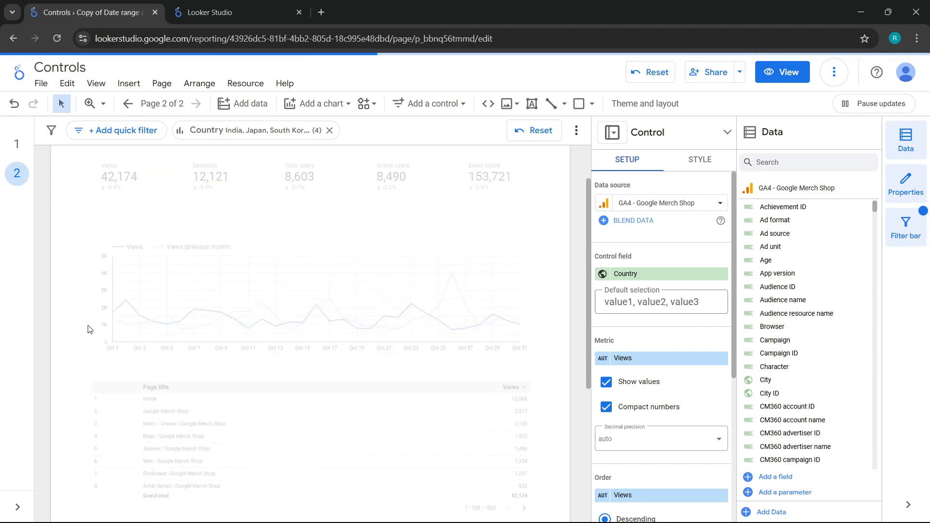
{"action": "scroll", "coordinate": [88, 328], "scroll_direction": "down", "scroll_amount": 1}
{"action": "scroll", "coordinate": [85, 329], "scroll_direction": "down", "scroll_amount": 4}
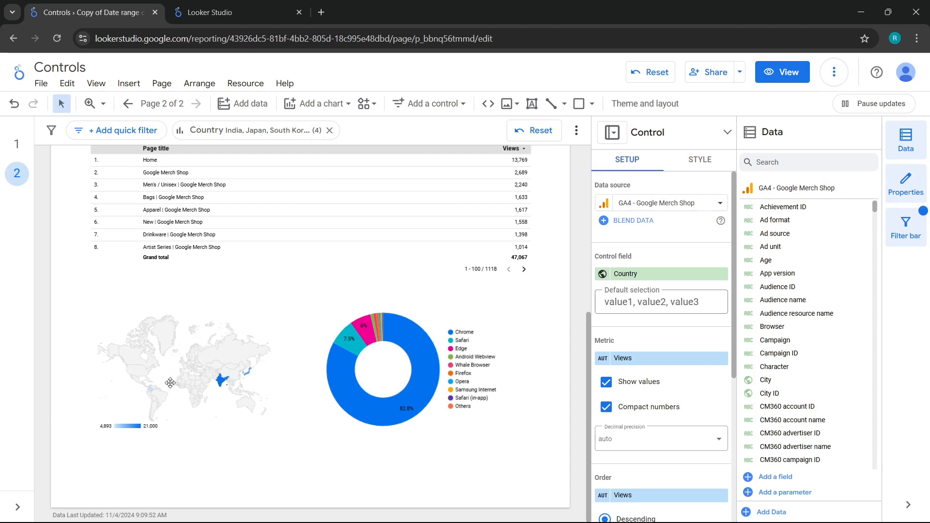
Reselect all countries in the Country drop-down list.
{"action": "scroll", "coordinate": [86, 346], "scroll_direction": "up", "scroll_amount": 5}
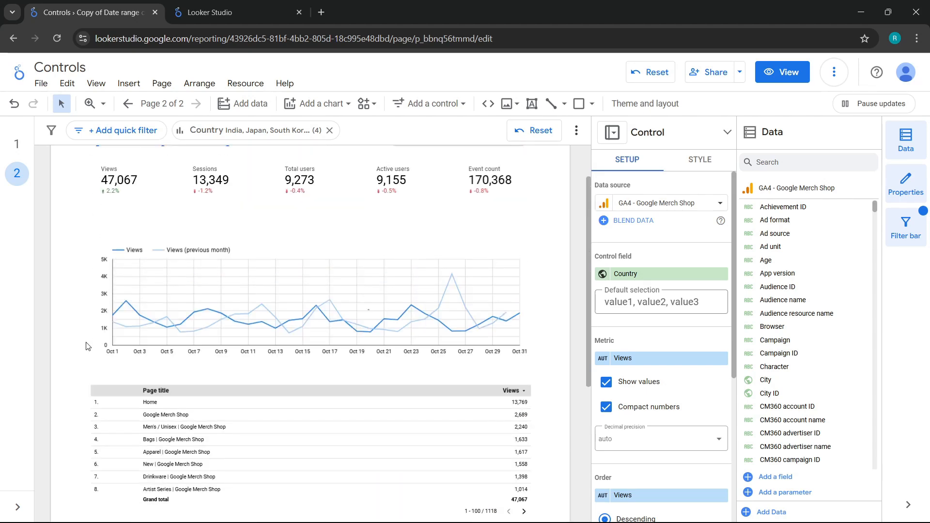
{"action": "scroll", "coordinate": [88, 347], "scroll_direction": "up", "scroll_amount": 2}
{"action": "left_click", "coordinate": [127, 196]}
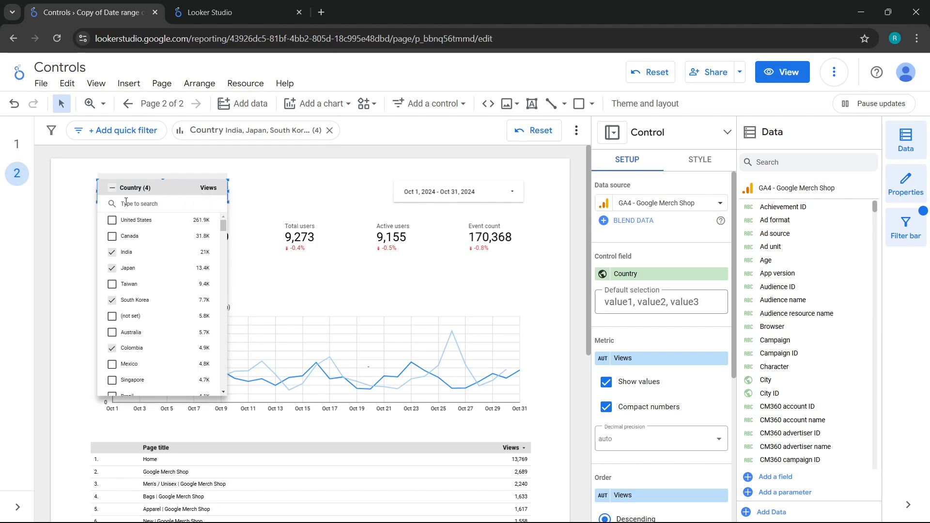
{"action": "left_click", "coordinate": [111, 188]}
{"action": "left_click", "coordinate": [75, 231]}
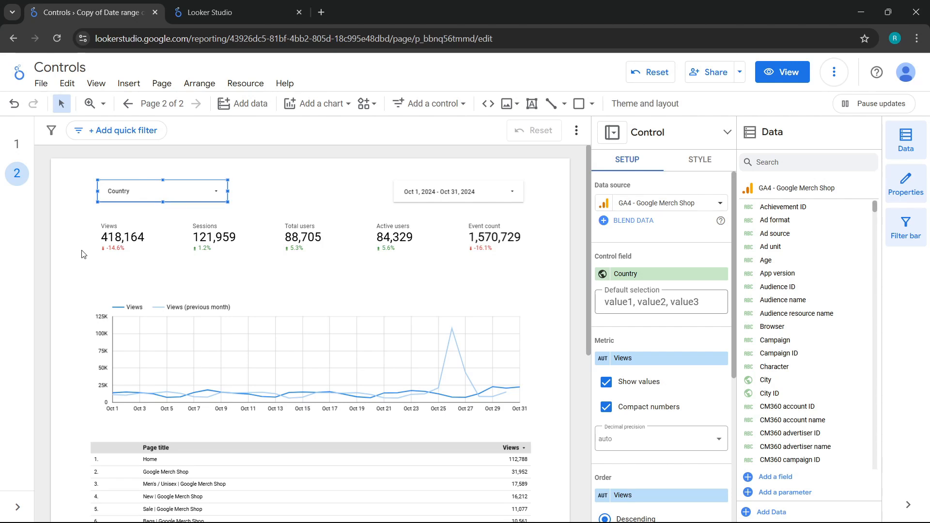
Change the Country drop-down list's metric to Sessions and inspect the values in the list.
{"action": "left_click", "coordinate": [163, 191]}
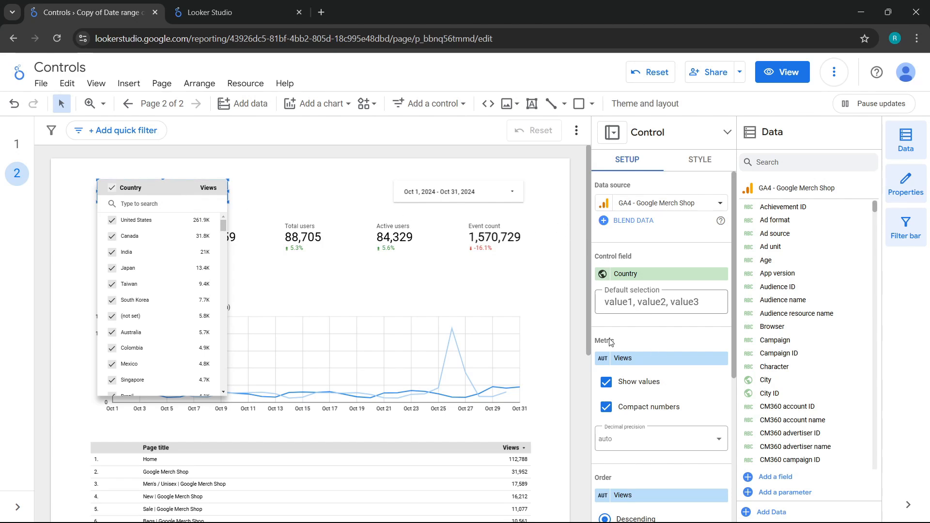
{"action": "left_click", "coordinate": [636, 366]}
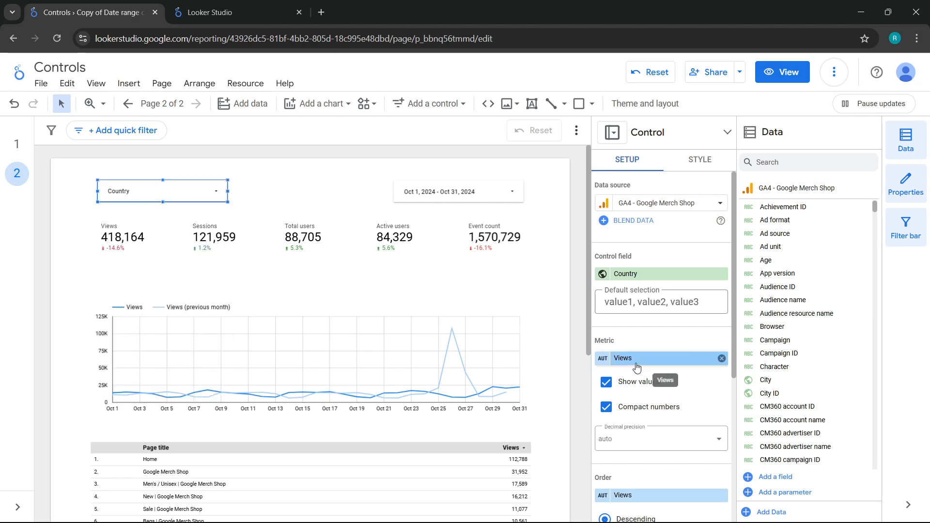
{"action": "left_click", "coordinate": [636, 365]}
{"action": "type", "text": "s"}
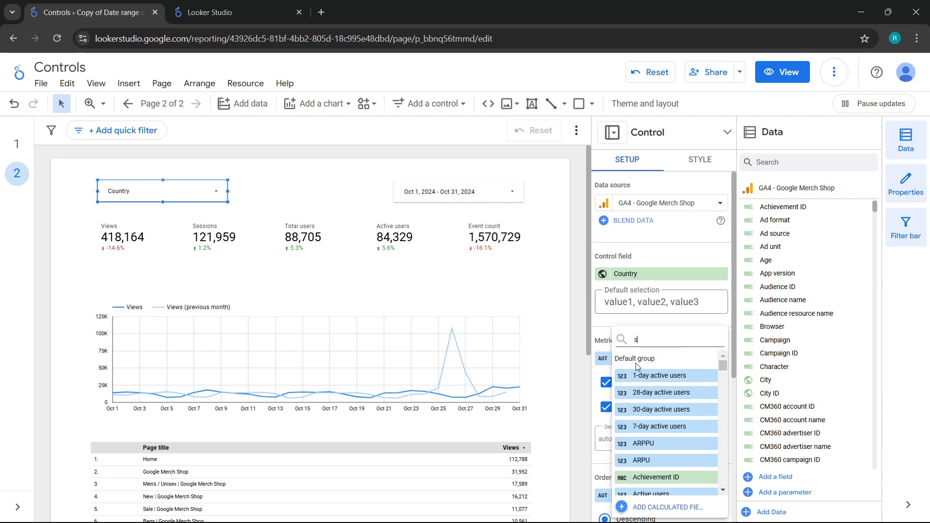
{"action": "type", "text": "essions"}
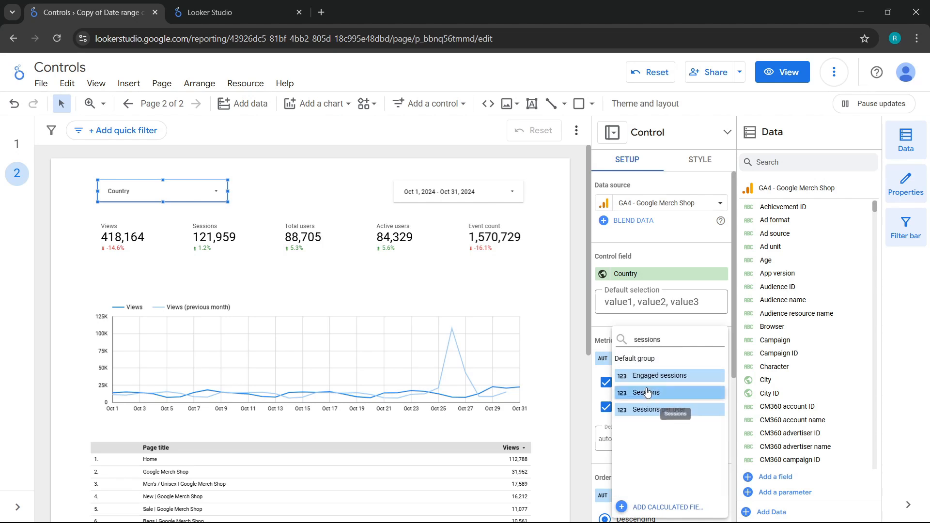
{"action": "left_click", "coordinate": [646, 392]}
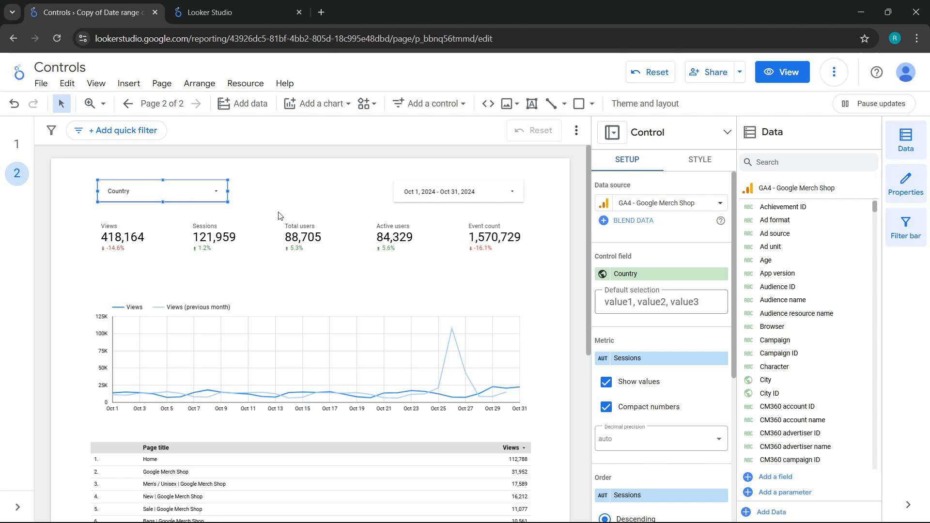
{"action": "left_click", "coordinate": [185, 191]}
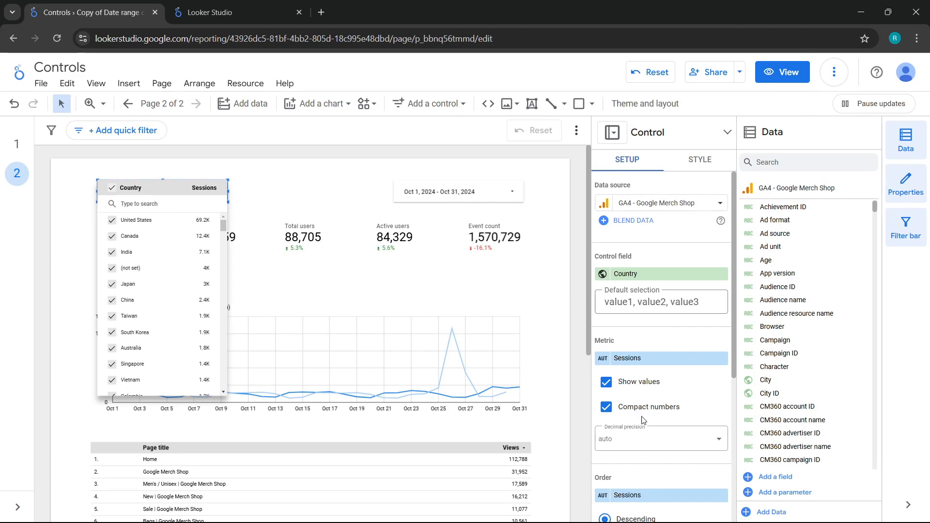
Order the Country drop-down list by Country in ascending order and check the list entries.
{"action": "scroll", "coordinate": [676, 394], "scroll_direction": "down", "scroll_amount": 5}
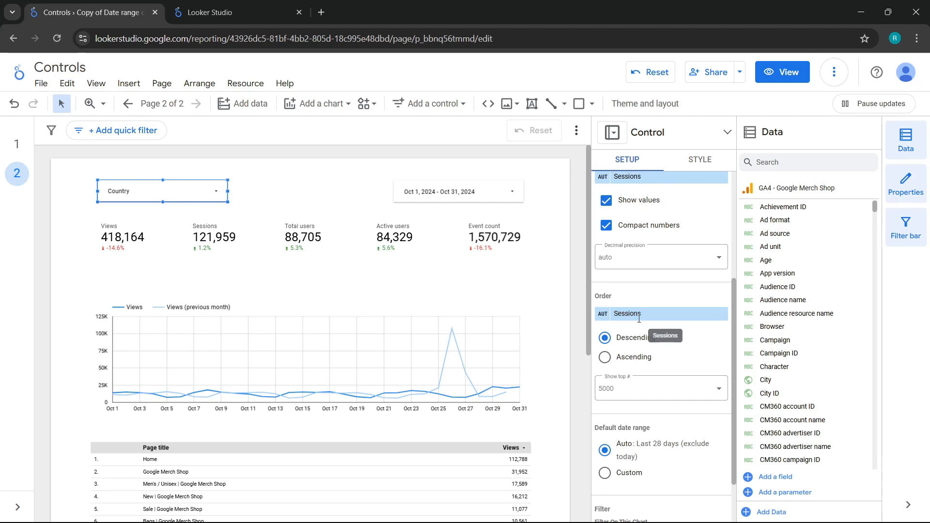
{"action": "left_click", "coordinate": [621, 320]}
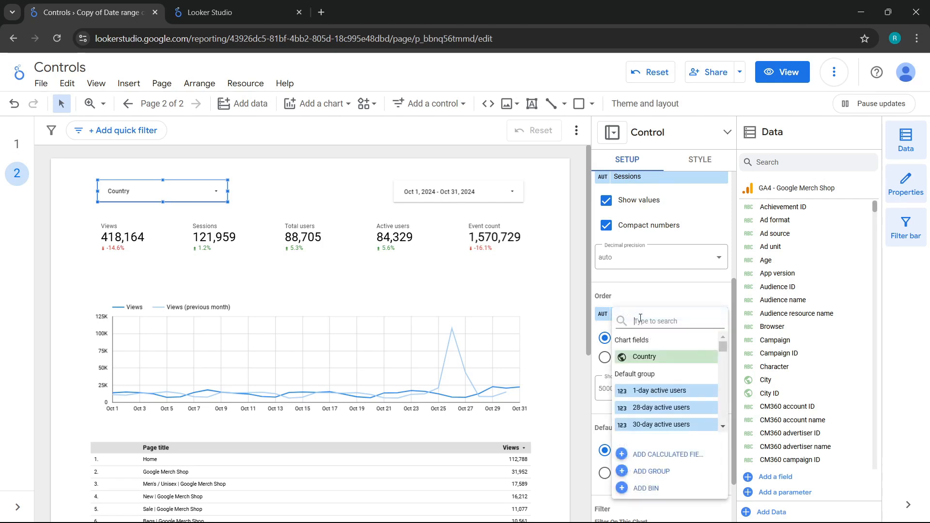
{"action": "left_click", "coordinate": [644, 357]}
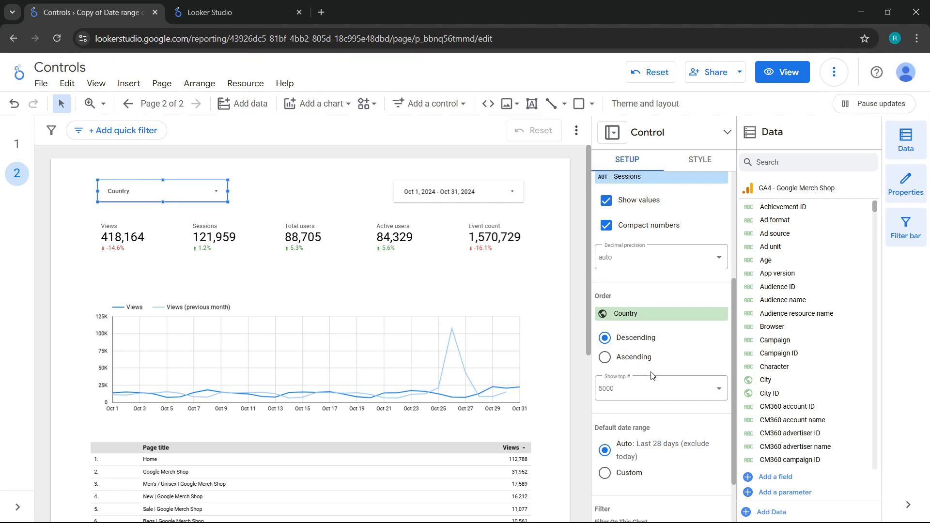
{"action": "left_click", "coordinate": [608, 358]}
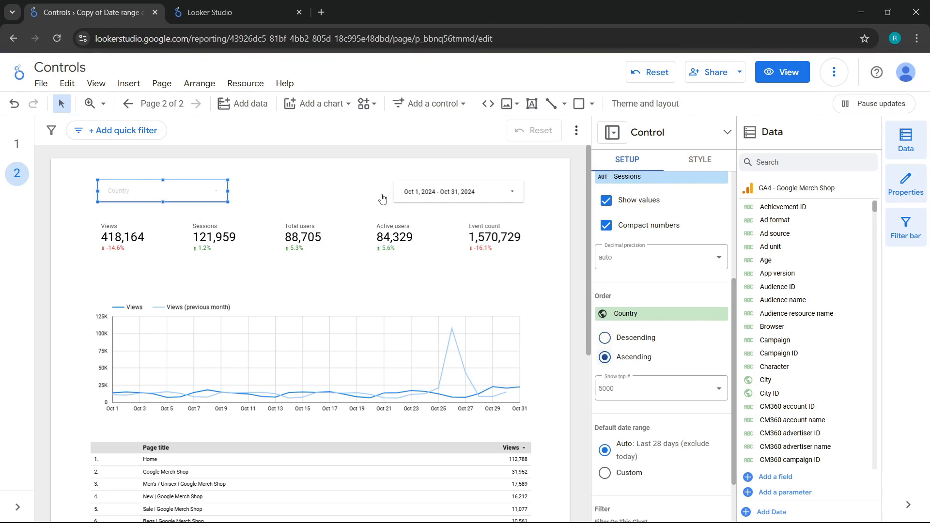
{"action": "left_click", "coordinate": [201, 190]}
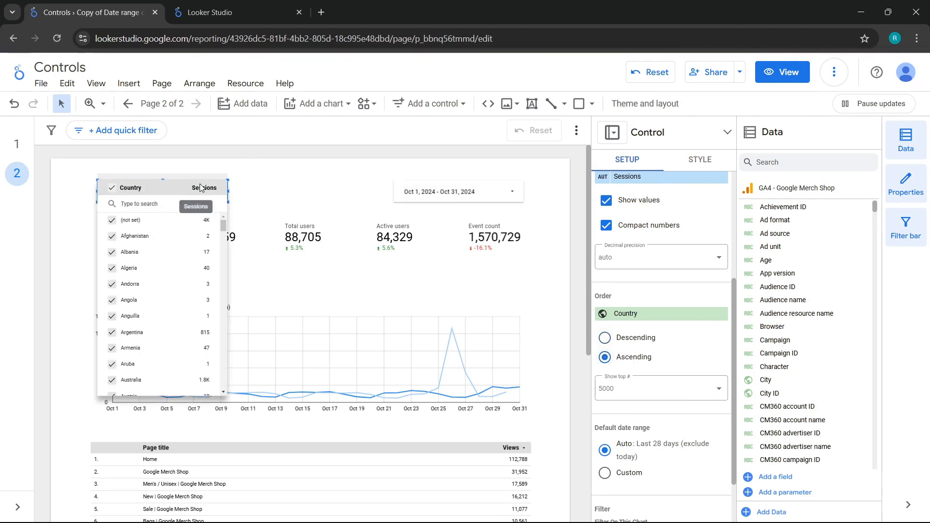
Switch the Country drop-down list's sort order to descending and check the country entries.
{"action": "left_click", "coordinate": [604, 338]}
{"action": "left_click", "coordinate": [212, 202]}
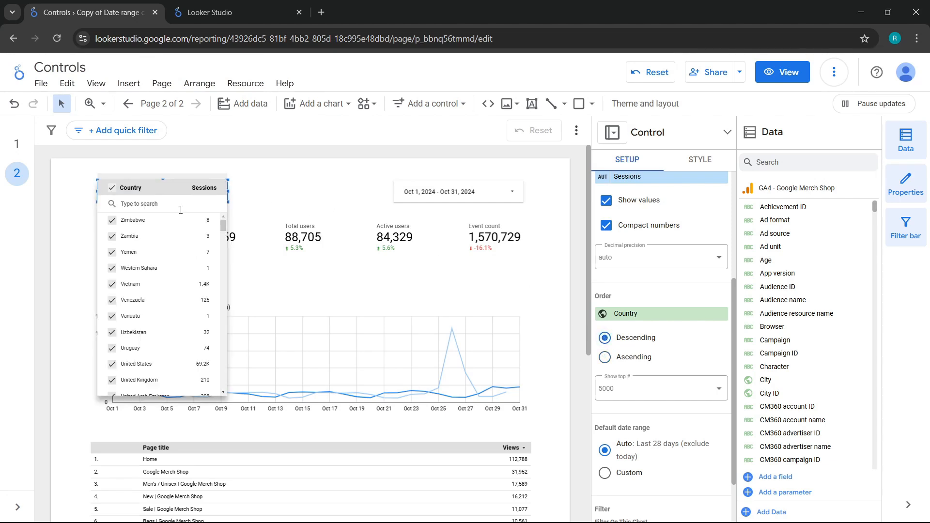
{"action": "left_click", "coordinate": [645, 320]}
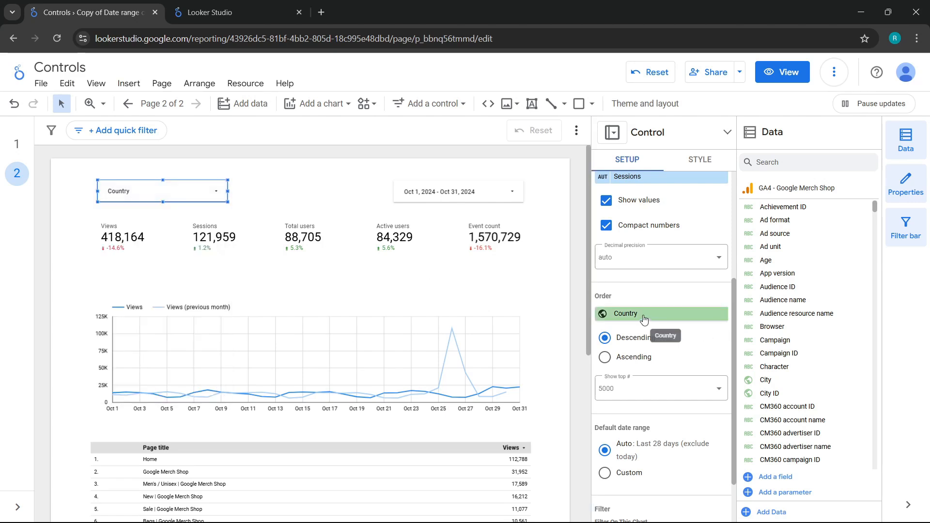
Set the order field of the Country drop-down list back to Sessions.
{"action": "left_click", "coordinate": [644, 316]}
{"action": "type", "text": "ses"}
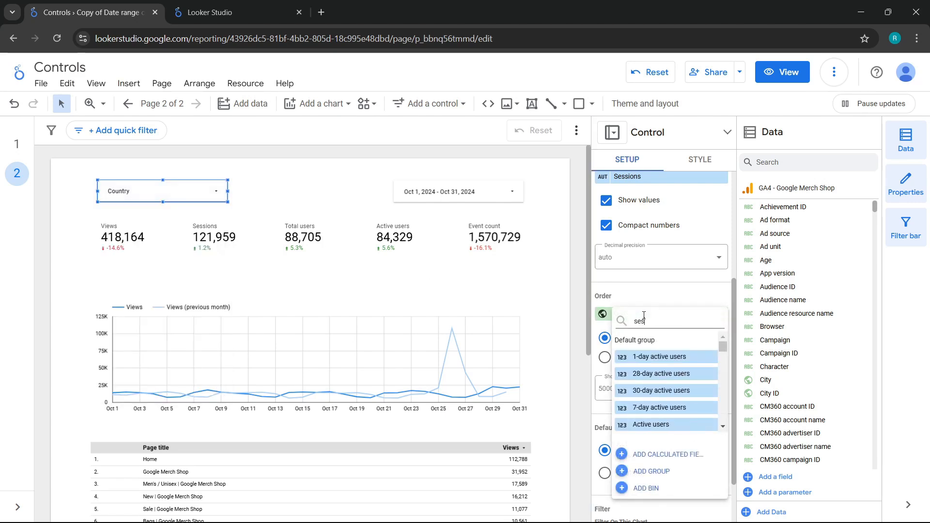
{"action": "type", "text": "sions"}
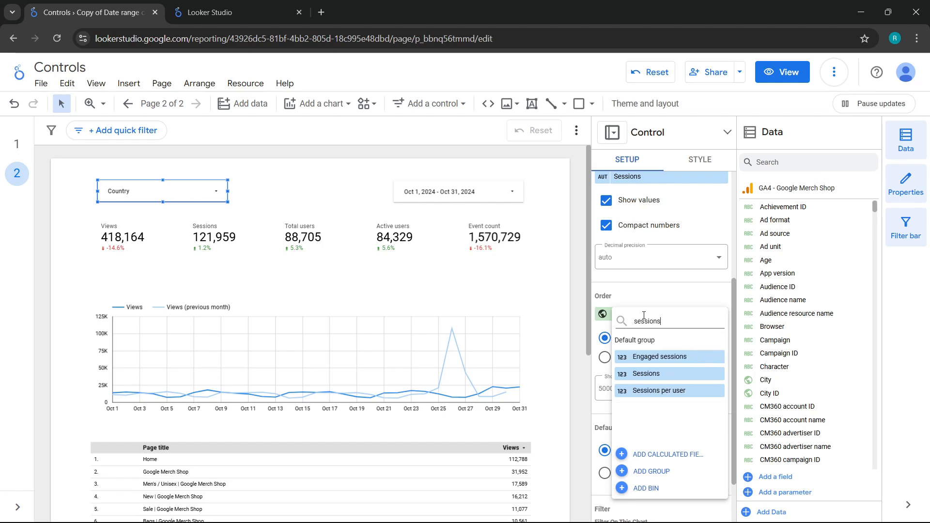
{"action": "left_click", "coordinate": [649, 375]}
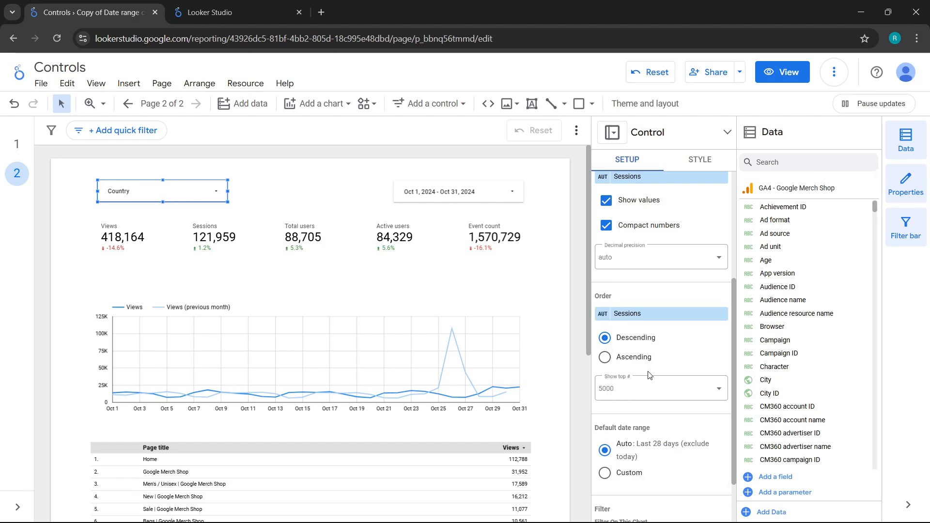
Limit the Country drop-down list to the top 10 values and inspect its entries.
{"action": "scroll", "coordinate": [695, 386], "scroll_direction": "up", "scroll_amount": 3}
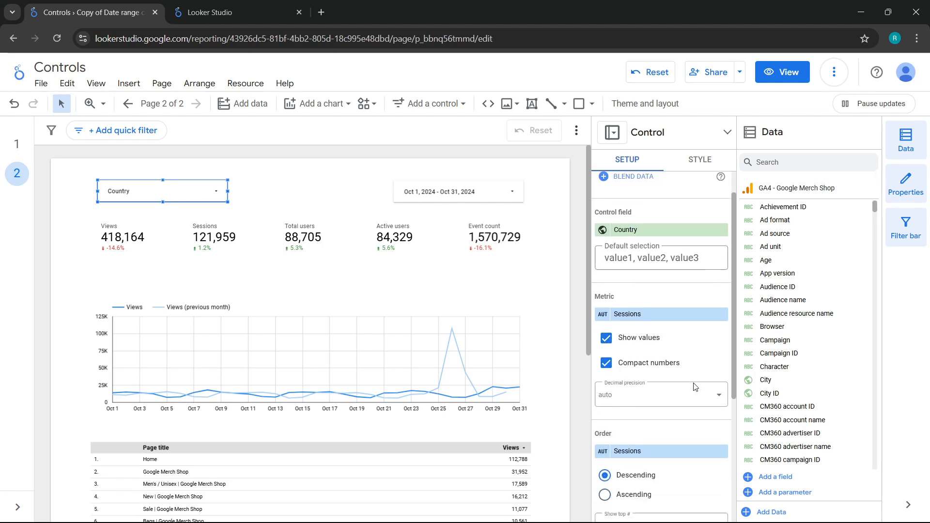
{"action": "scroll", "coordinate": [695, 387], "scroll_direction": "down", "scroll_amount": 5}
{"action": "left_click", "coordinate": [663, 332]}
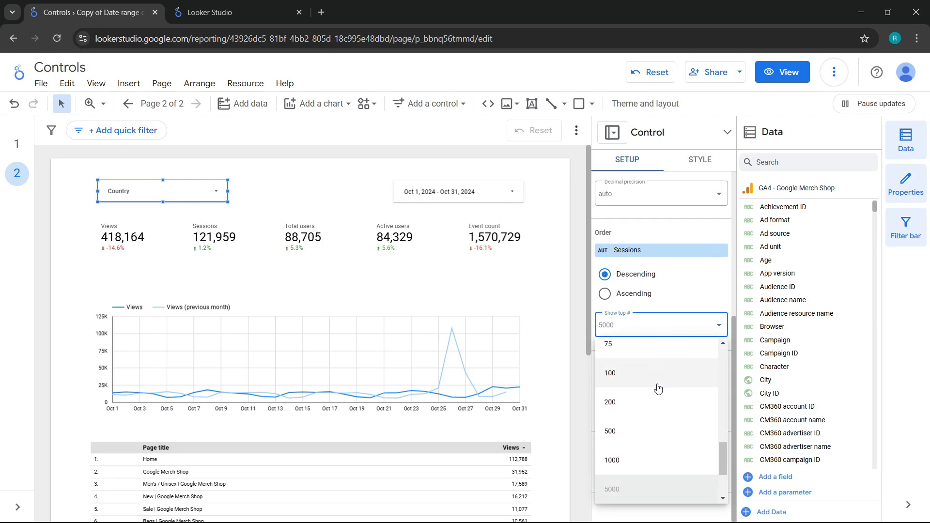
{"action": "scroll", "coordinate": [657, 387], "scroll_direction": "up", "scroll_amount": 10}
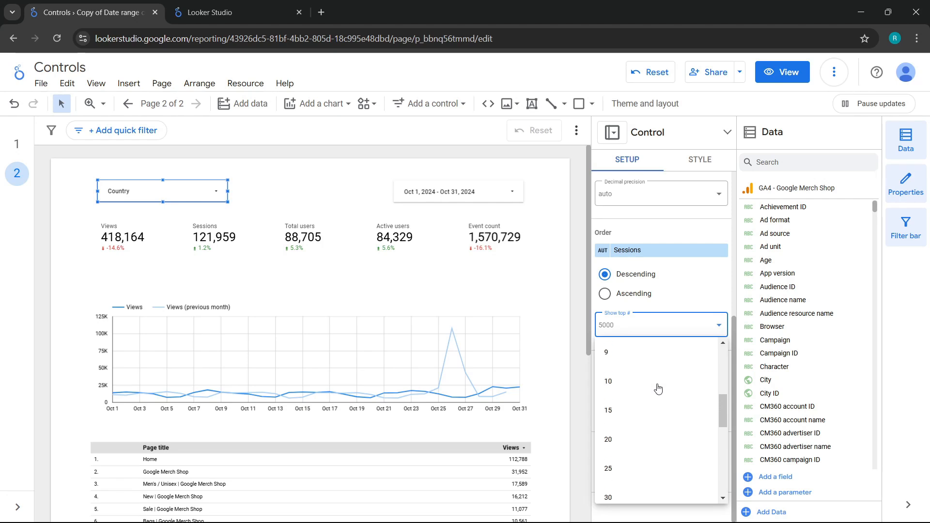
{"action": "scroll", "coordinate": [609, 431], "scroll_direction": "down", "scroll_amount": 2}
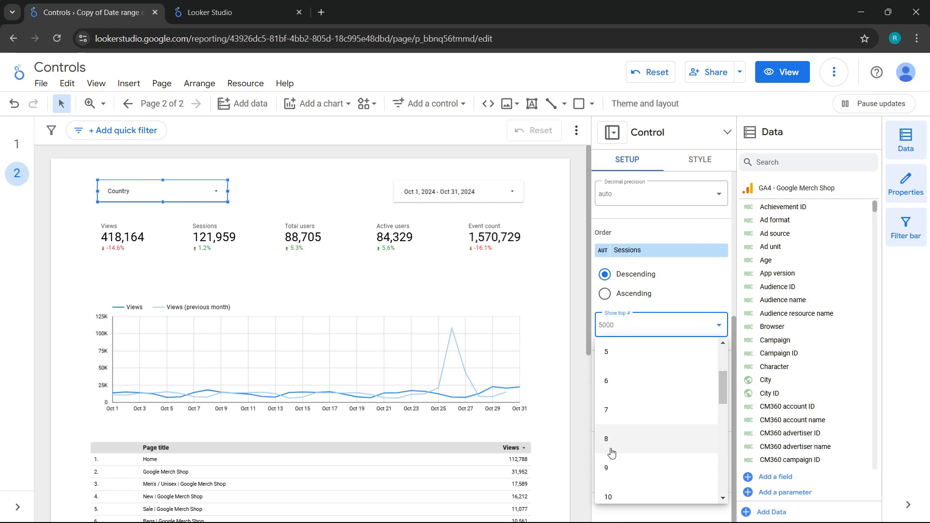
{"action": "left_click", "coordinate": [606, 498]}
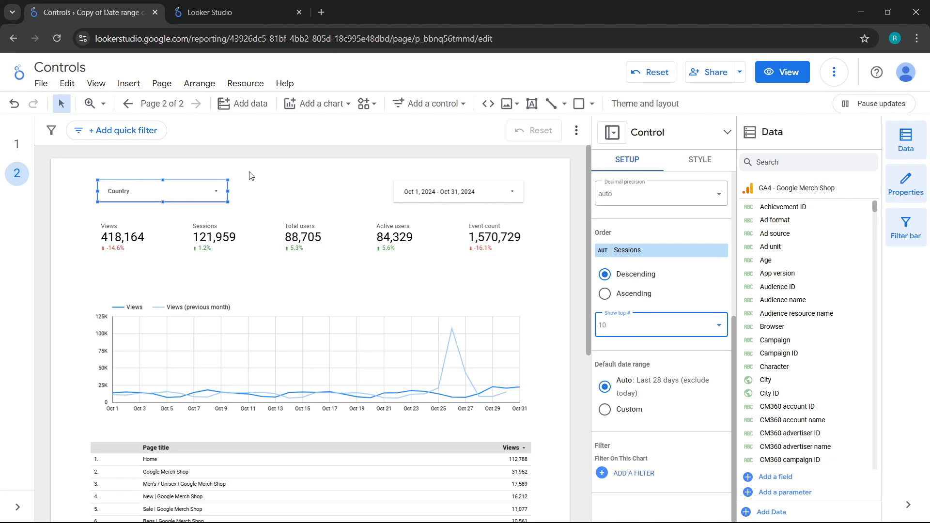
{"action": "left_click", "coordinate": [211, 191]}
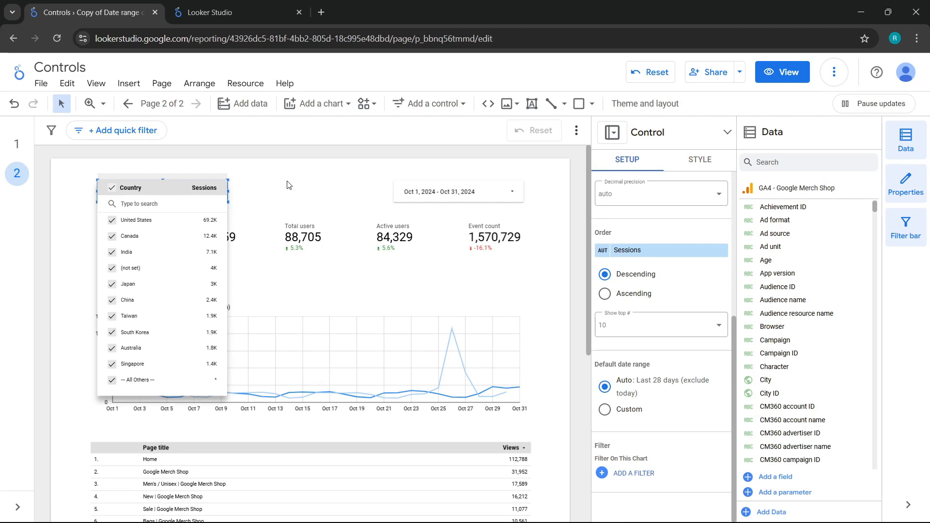
Review the control's style options and search the Country list for "Col", then clear the search.
{"action": "double_click", "coordinate": [702, 162]}
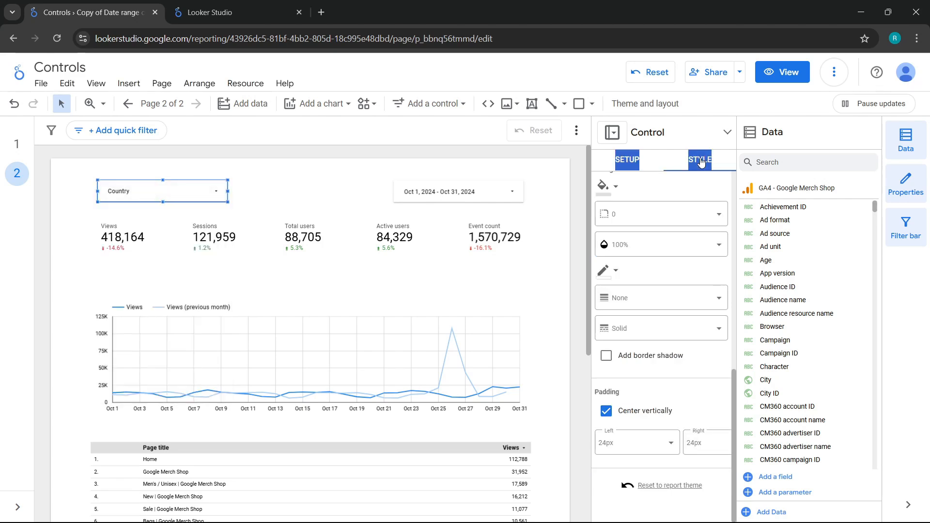
{"action": "scroll", "coordinate": [673, 208], "scroll_direction": "up", "scroll_amount": 5}
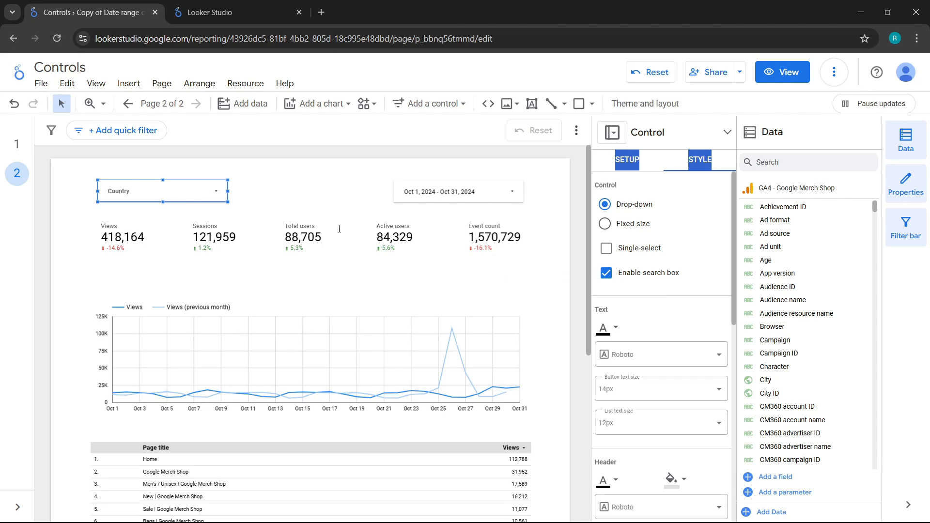
{"action": "left_click", "coordinate": [218, 196]}
{"action": "left_click", "coordinate": [151, 205]}
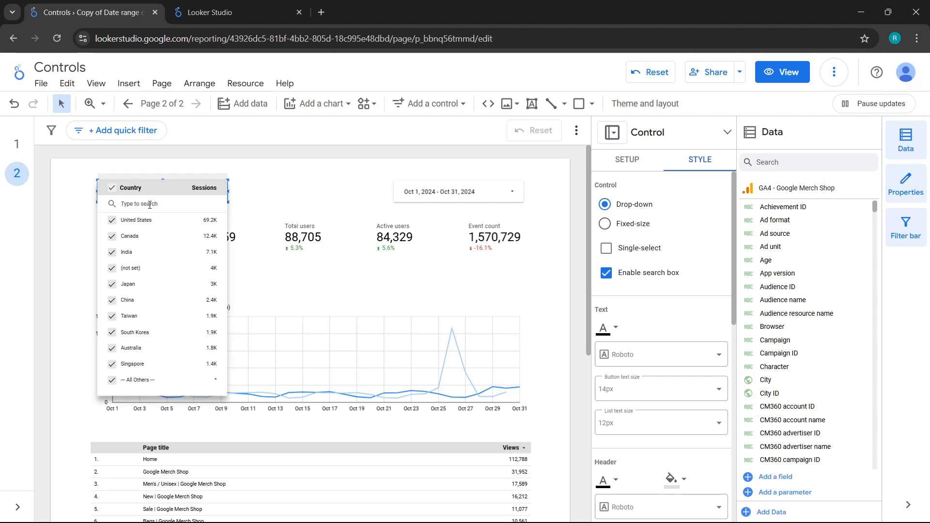
{"action": "type", "text": "Col"}
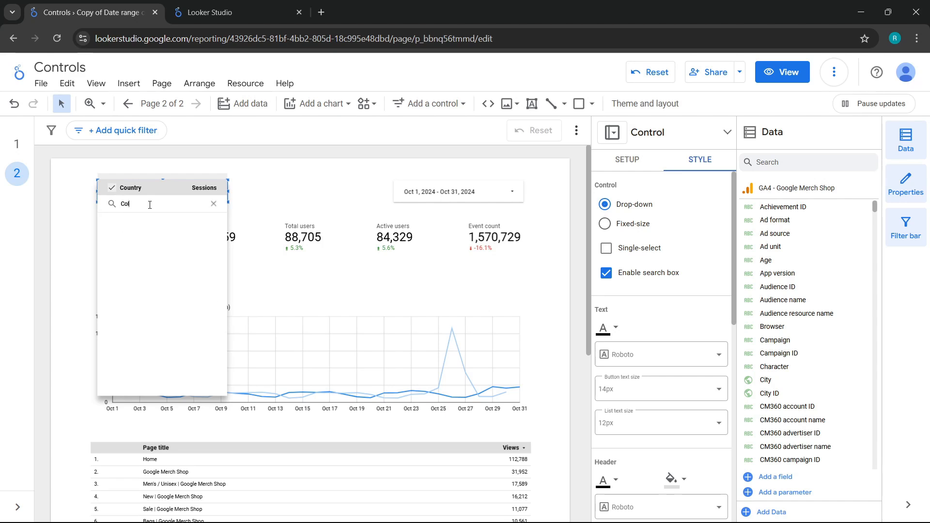
{"action": "key", "text": "BackSpace"}
{"action": "key", "text": "BackSpace"}
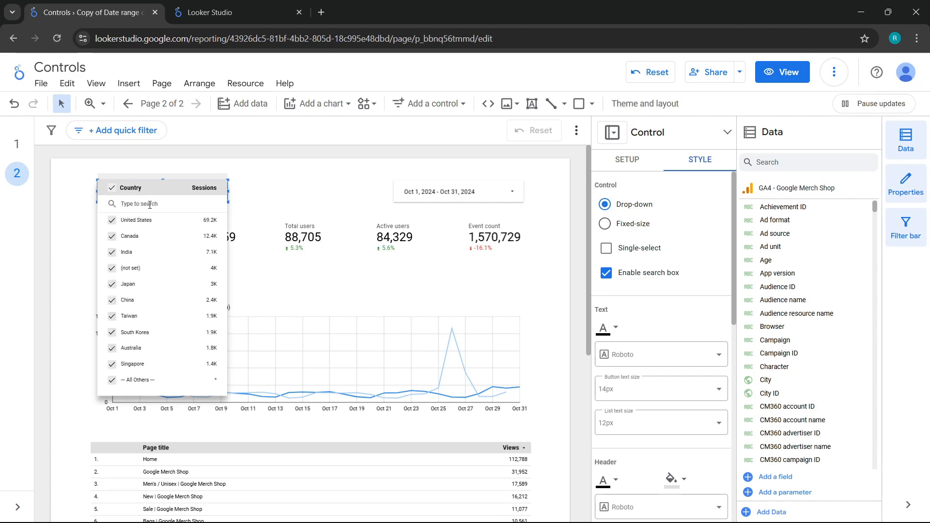
{"action": "left_click", "coordinate": [532, 229]}
Raise the Country drop-down list's number of top values shown to 50000.
{"action": "left_click", "coordinate": [644, 162]}
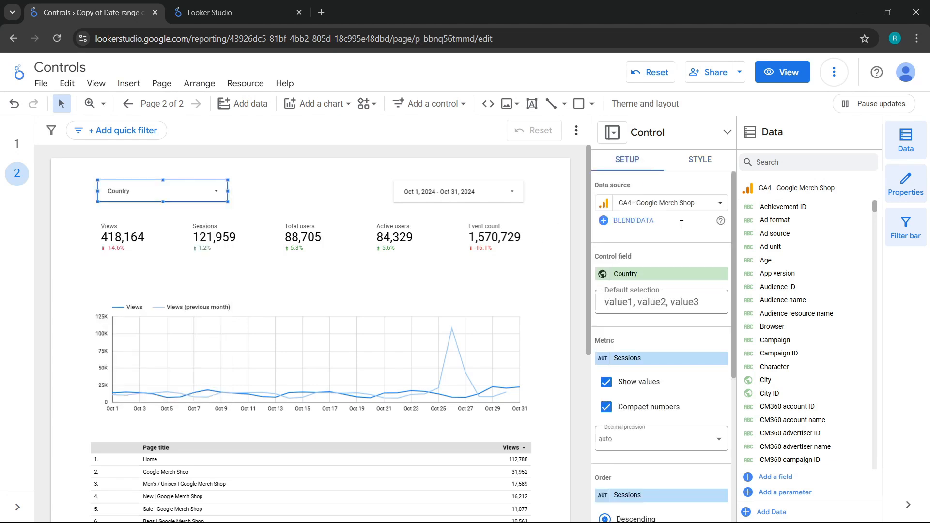
{"action": "scroll", "coordinate": [658, 387], "scroll_direction": "down", "scroll_amount": 5}
{"action": "left_click", "coordinate": [650, 324]}
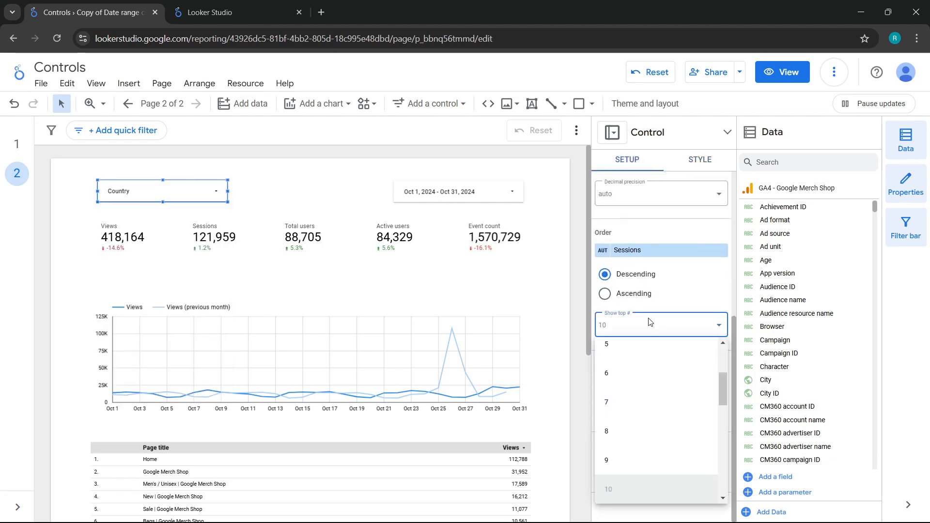
{"action": "scroll", "coordinate": [647, 383], "scroll_direction": "down", "scroll_amount": 5}
{"action": "scroll", "coordinate": [651, 403], "scroll_direction": "down", "scroll_amount": 3}
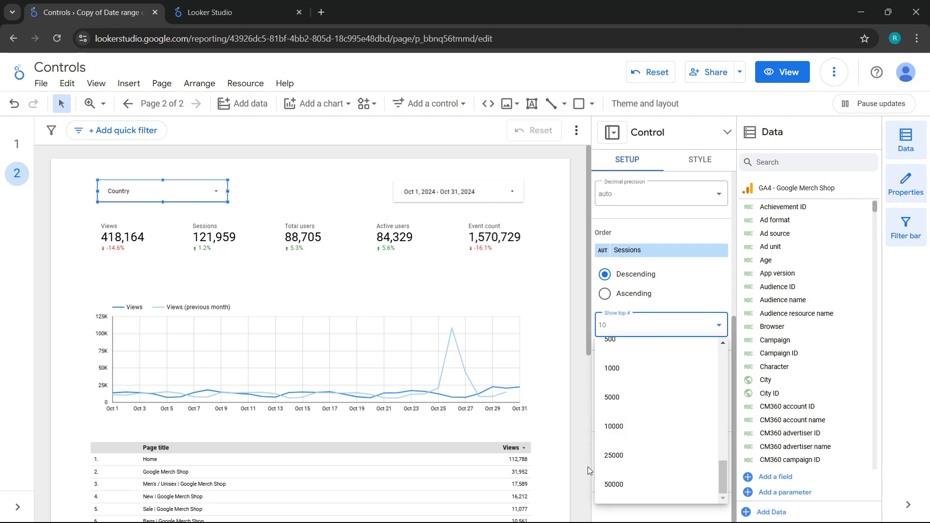
{"action": "left_click", "coordinate": [624, 484]}
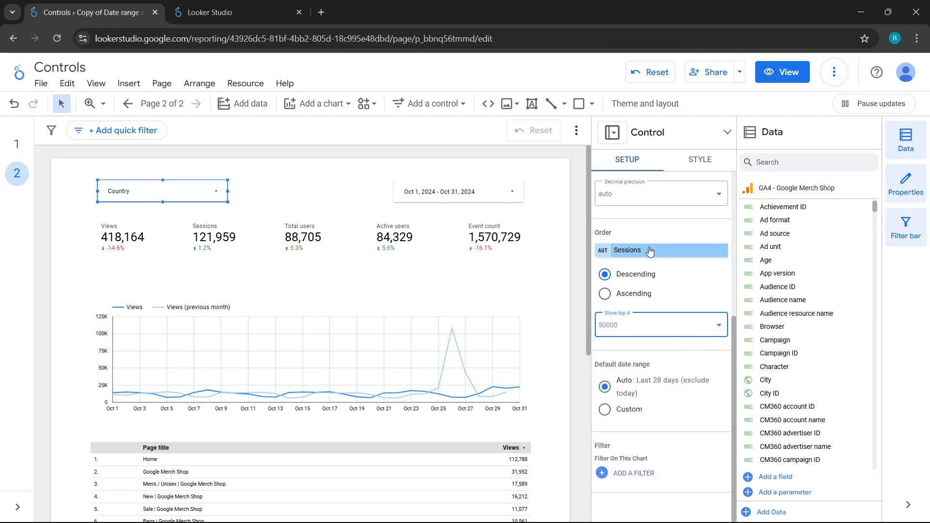
{"action": "scroll", "coordinate": [630, 290], "scroll_direction": "up", "scroll_amount": 5}
Search for Colombia in the Country drop-down list, filter the report to it only, and check the charts and map.
{"action": "left_click", "coordinate": [208, 191]}
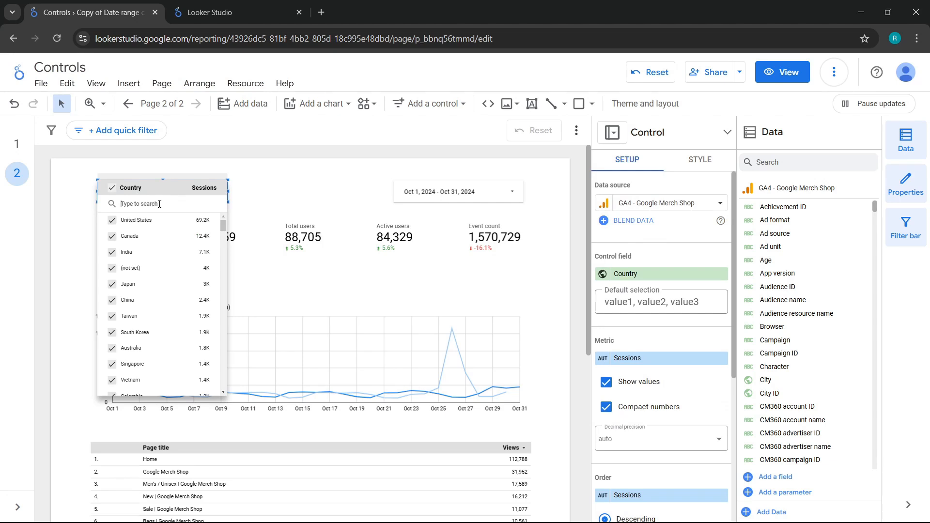
{"action": "left_click", "coordinate": [159, 204]}
{"action": "type", "text": "Col"}
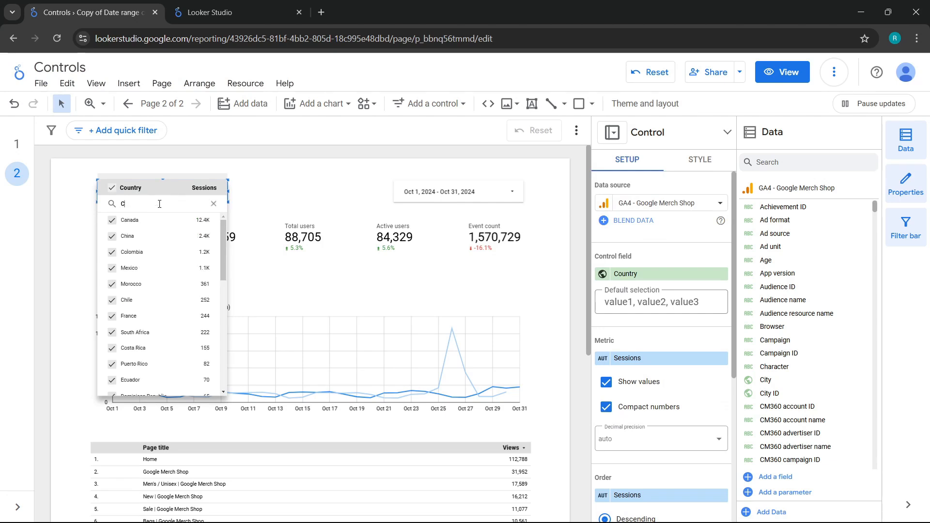
{"action": "type", "text": "ombia"}
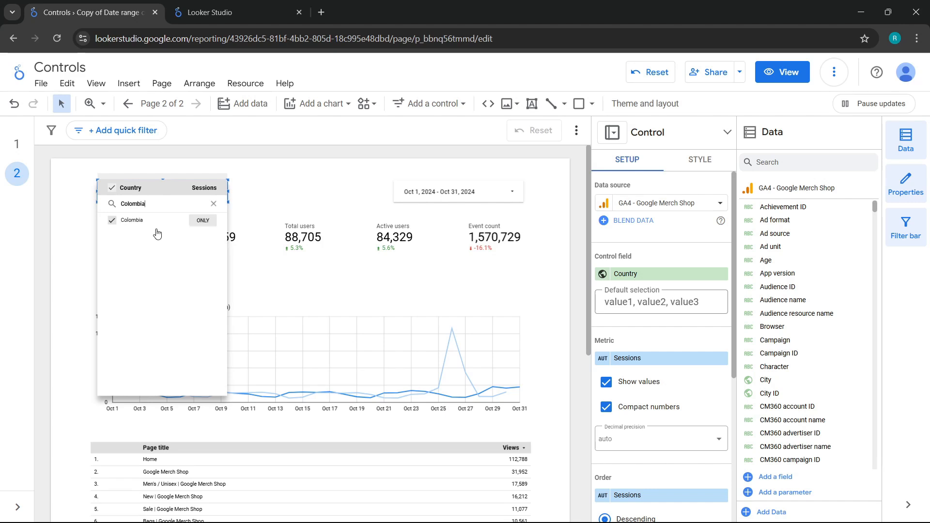
{"action": "left_click", "coordinate": [209, 219]}
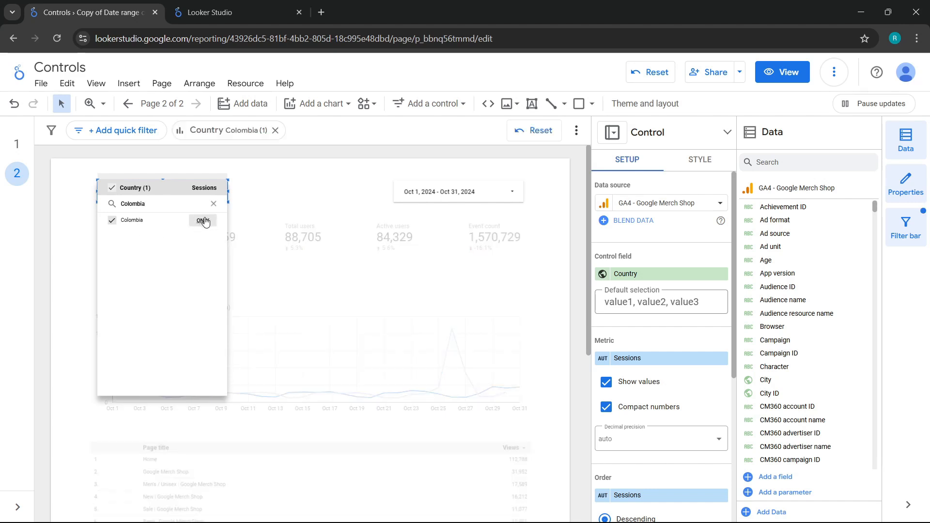
{"action": "left_click", "coordinate": [267, 188]}
{"action": "scroll", "coordinate": [85, 283], "scroll_direction": "down", "scroll_amount": 6}
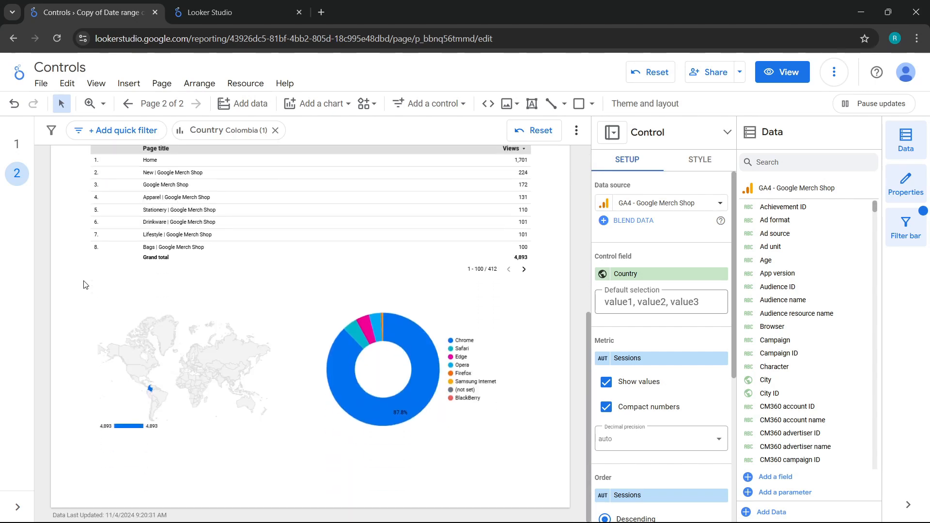
{"action": "mouse_move", "coordinate": [150, 388]}
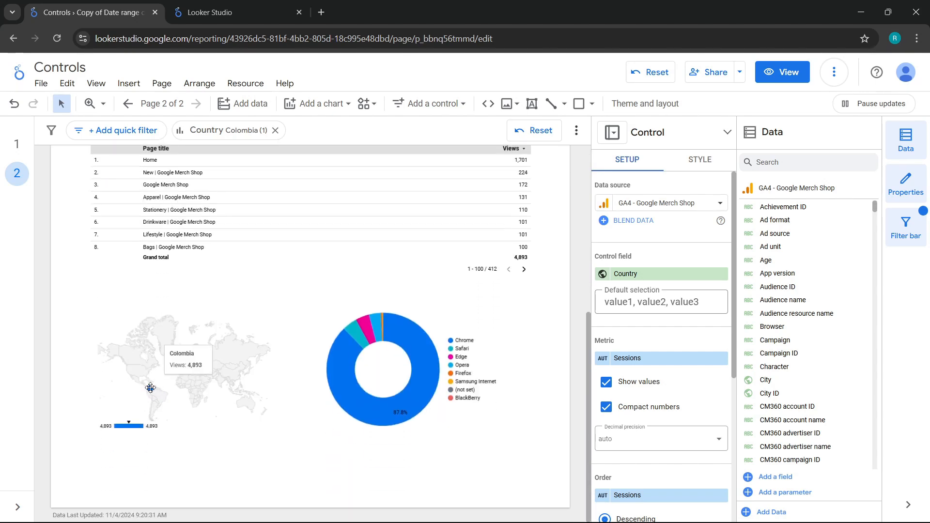
{"action": "scroll", "coordinate": [81, 319], "scroll_direction": "up", "scroll_amount": 6}
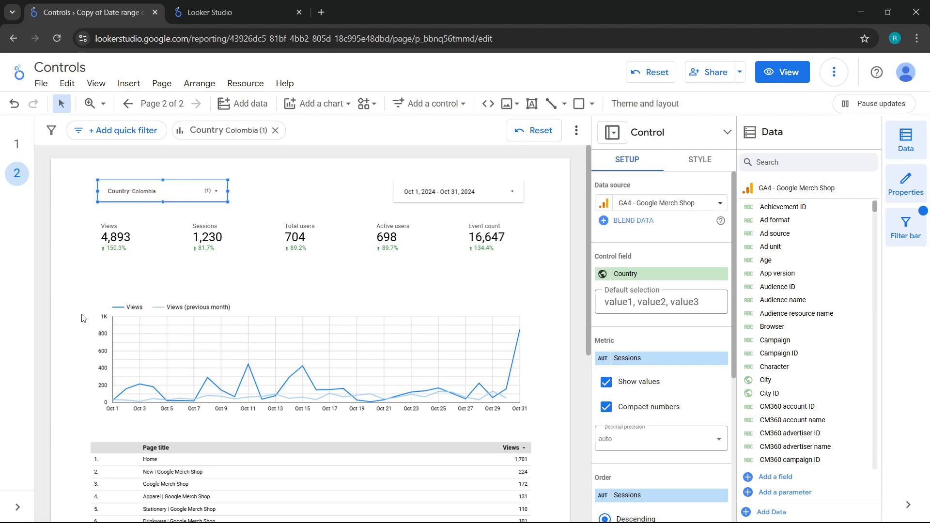
Disable the search box in the Country control's style settings and inspect the list.
{"action": "left_click", "coordinate": [698, 163]}
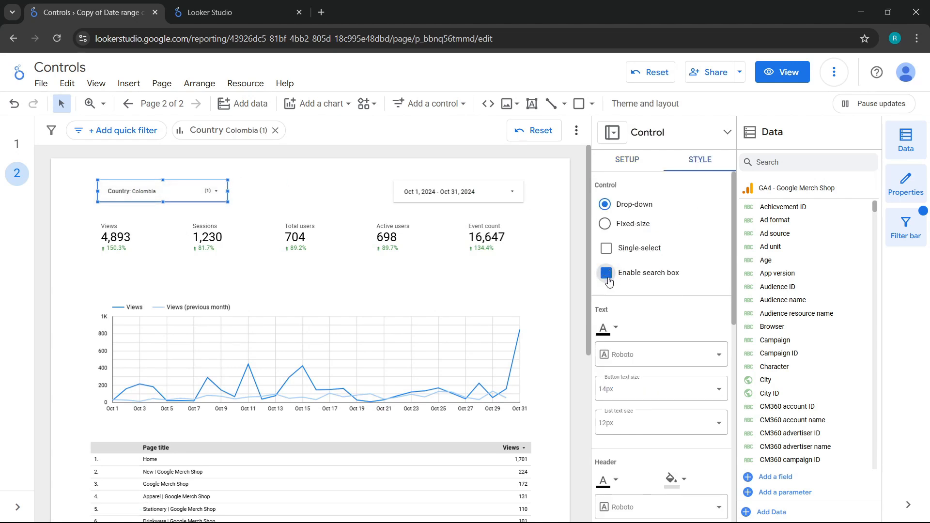
{"action": "left_click", "coordinate": [606, 273]}
{"action": "left_click", "coordinate": [225, 193]}
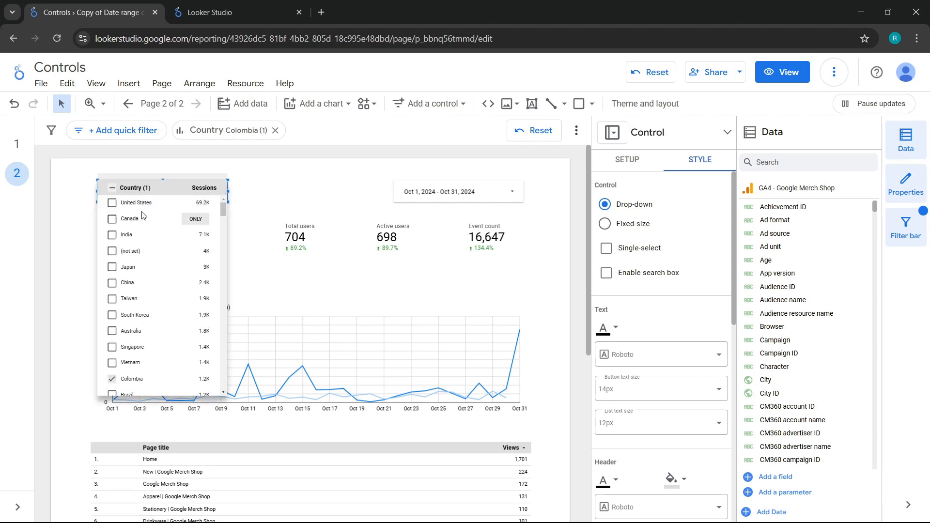
Re-enable the search box for the Country drop-down list and check it in the list.
{"action": "left_click", "coordinate": [606, 273]}
{"action": "left_click", "coordinate": [606, 273]}
{"action": "left_click", "coordinate": [225, 196]}
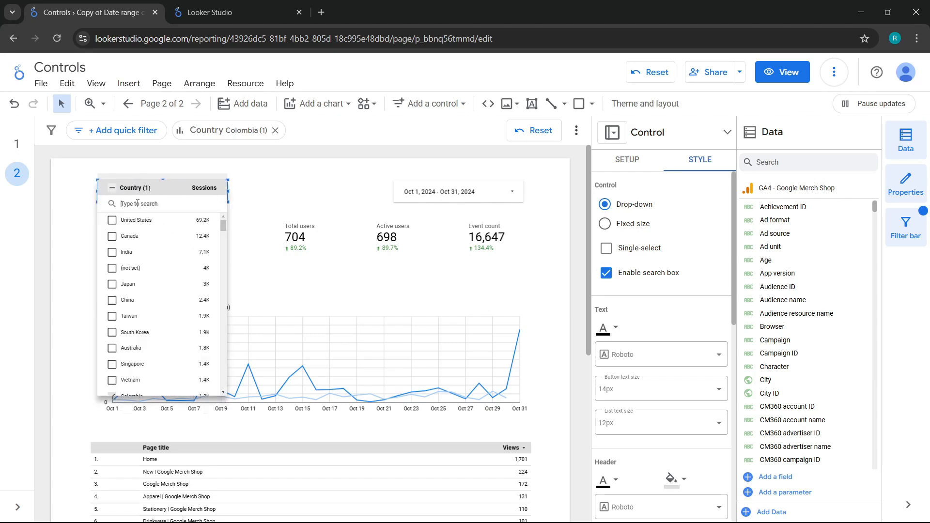
Enable single-select for the Country drop-down list and test it by choosing United States and switching to Canada.
{"action": "left_click", "coordinate": [169, 205]}
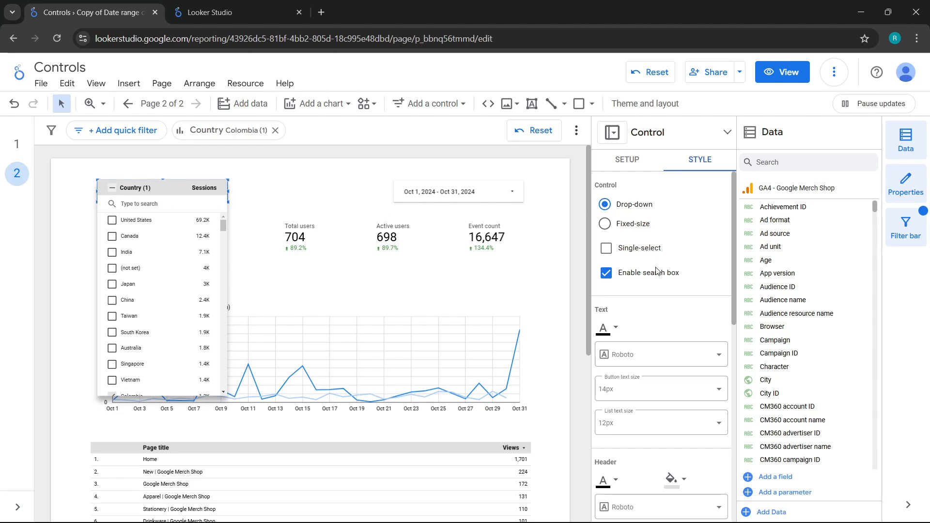
{"action": "left_click", "coordinate": [608, 254]}
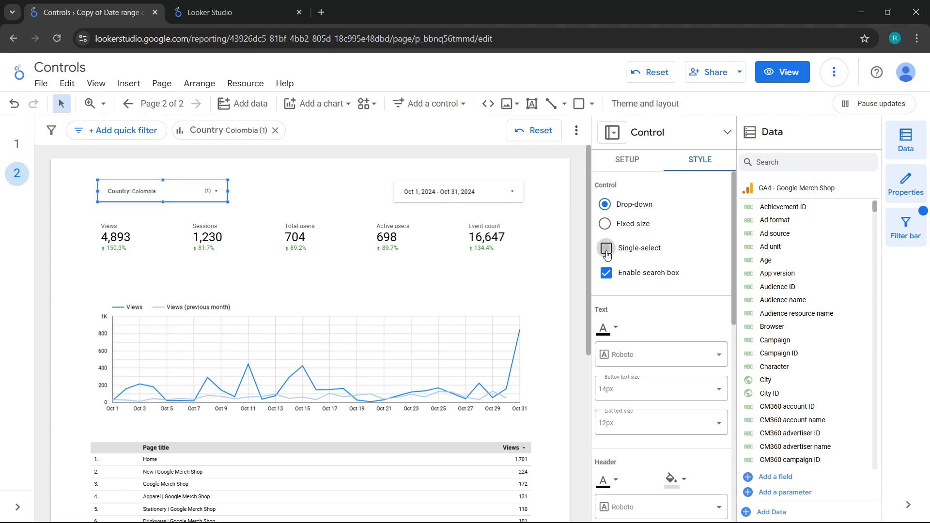
{"action": "left_click", "coordinate": [608, 255]}
{"action": "left_click", "coordinate": [121, 191]}
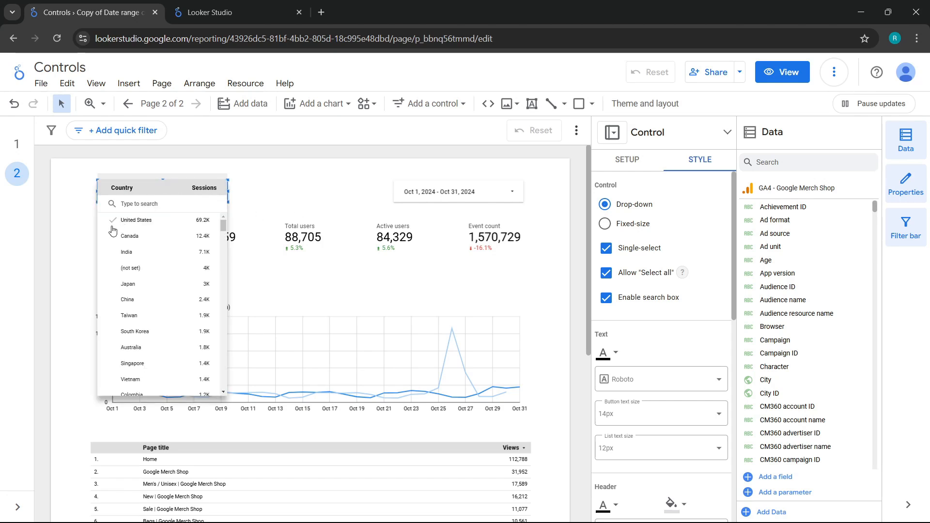
{"action": "left_click", "coordinate": [112, 222]}
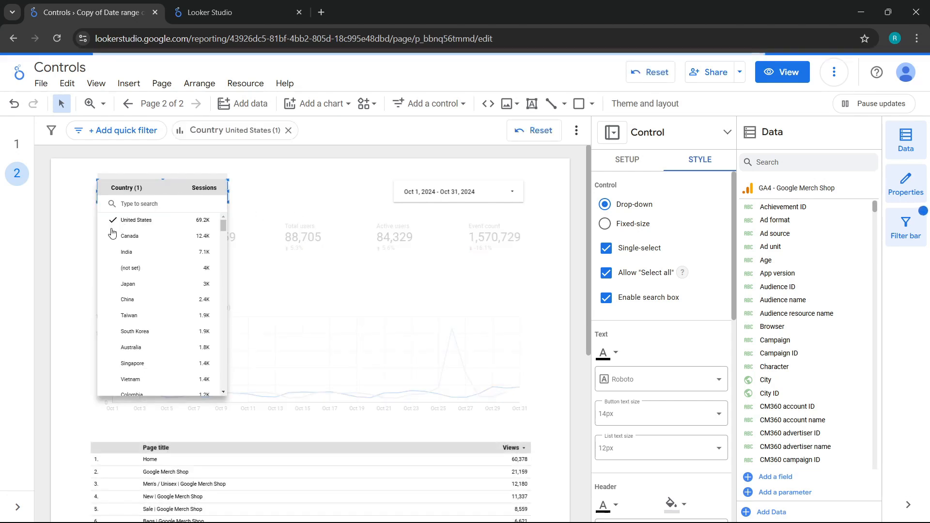
{"action": "left_click", "coordinate": [112, 238]}
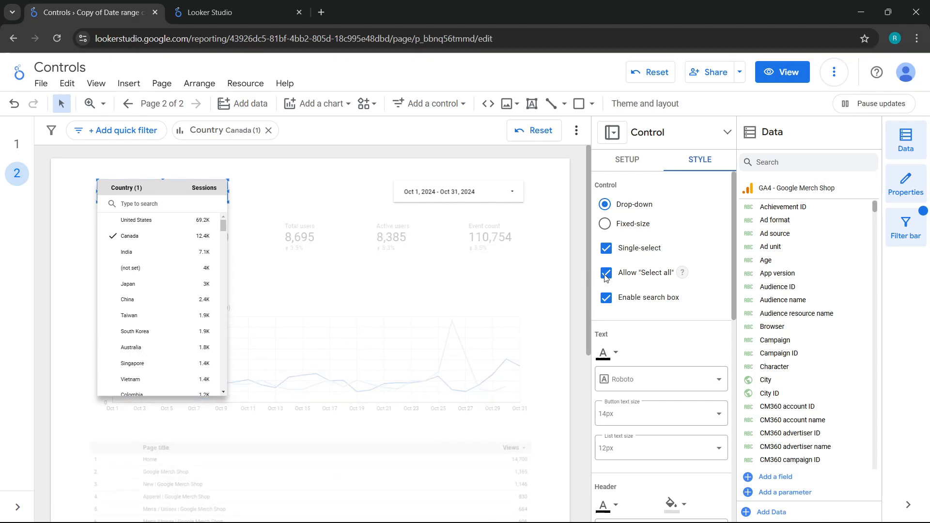
Turn off single-select for the Country control, clear all countries in its list and select Canada and Japan together.
{"action": "left_click", "coordinate": [606, 247]}
{"action": "left_click", "coordinate": [218, 191]}
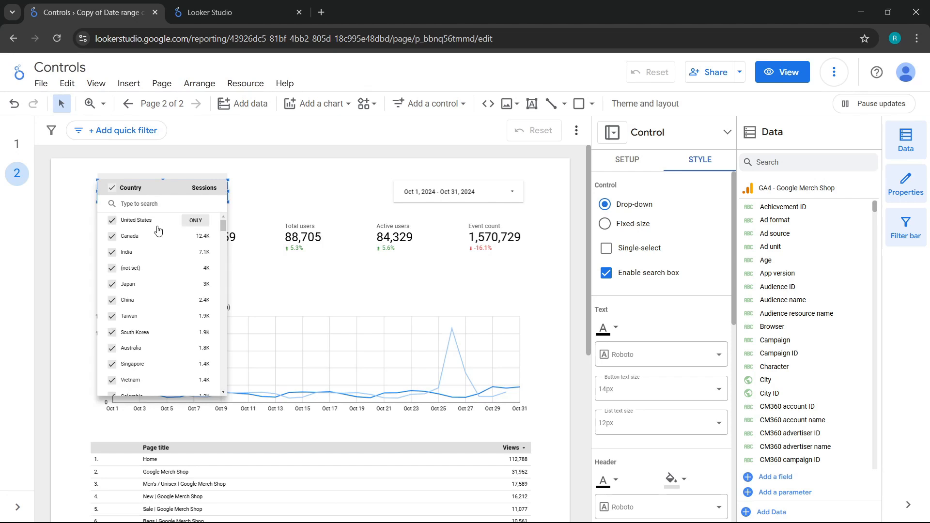
{"action": "left_click", "coordinate": [112, 189]}
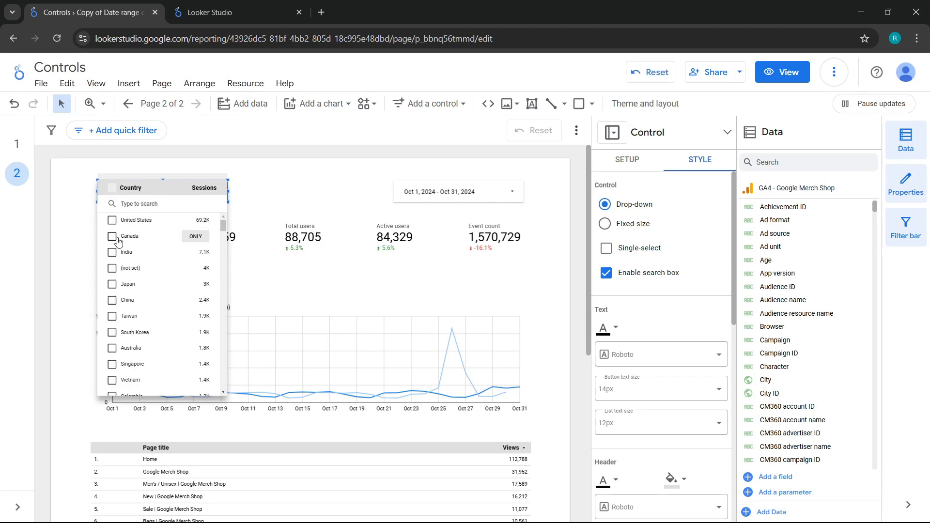
{"action": "left_click", "coordinate": [112, 237]}
{"action": "left_click", "coordinate": [113, 284]}
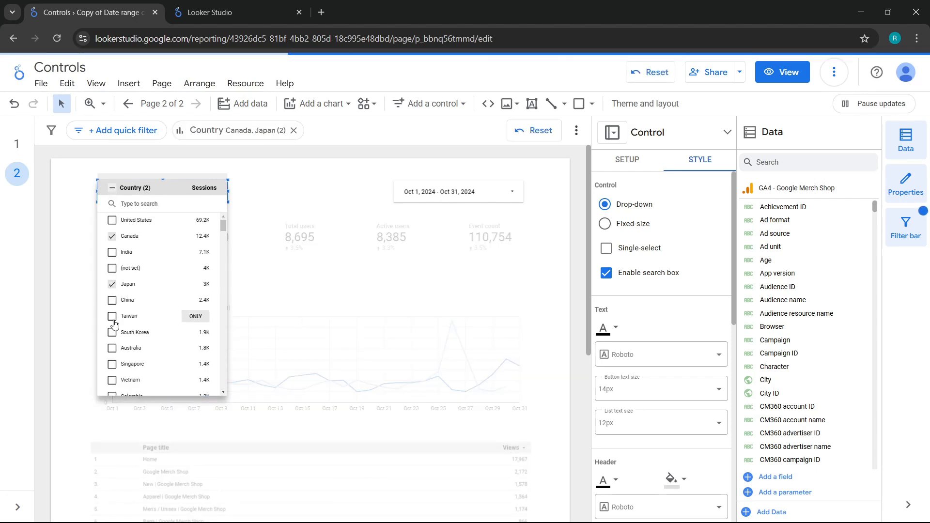